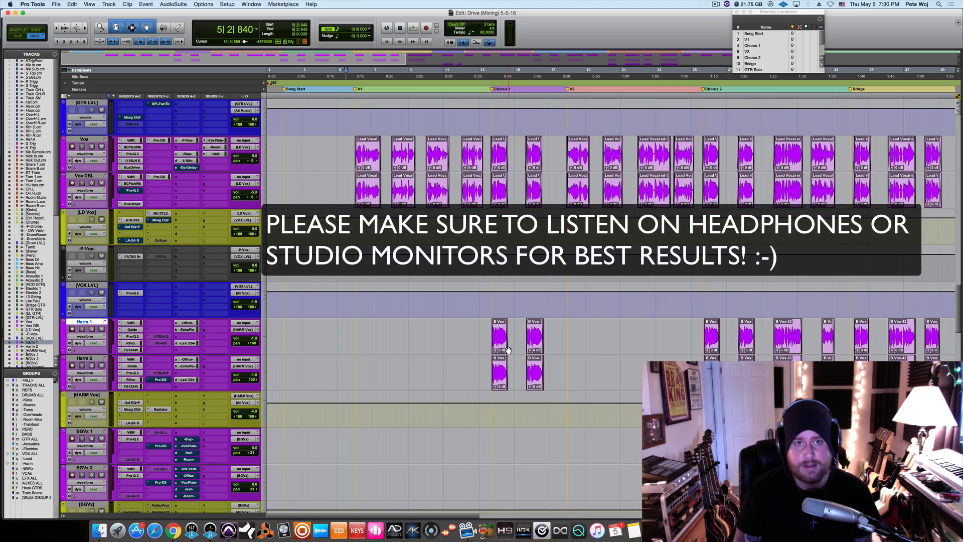
Play the song from bar 5 past the end of Chorus 1 to audition the harmony vocals in the full mix
{"action": "key", "text": "space"}
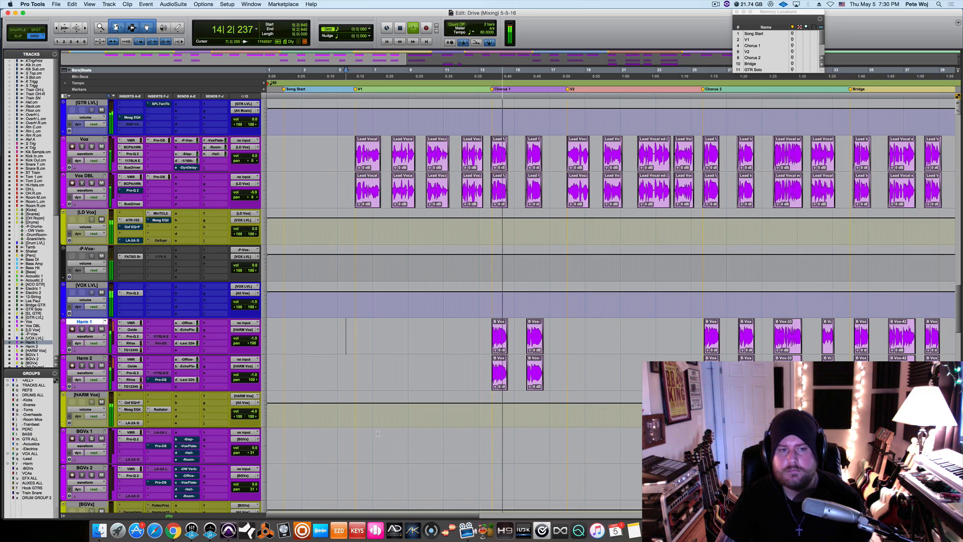
{"action": "left_click", "coordinate": [244, 412]}
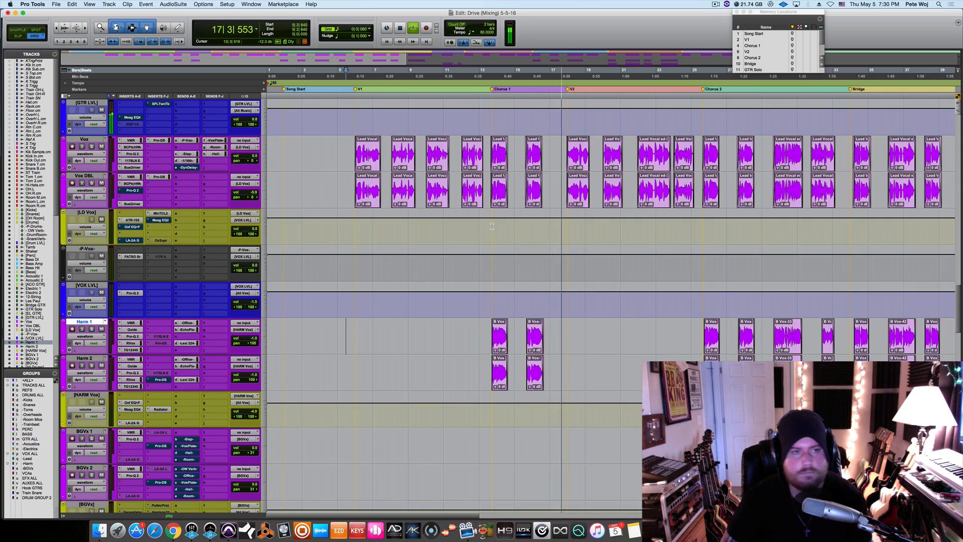
{"action": "key", "text": "space"}
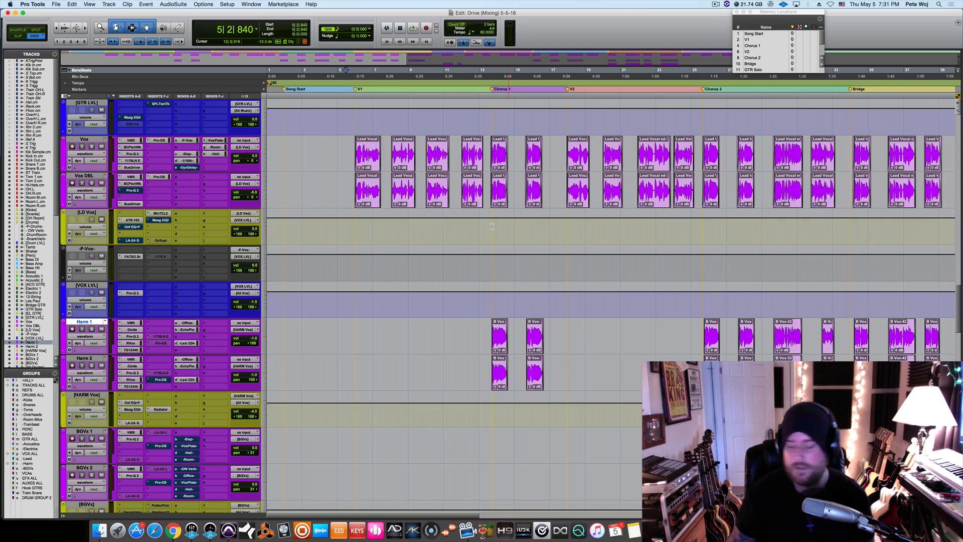
Solo the Harm 1 and Harm 2 tracks around Chorus 1 and set the [HARM Vox] volume to 0.0
{"action": "left_click", "coordinate": [484, 328]}
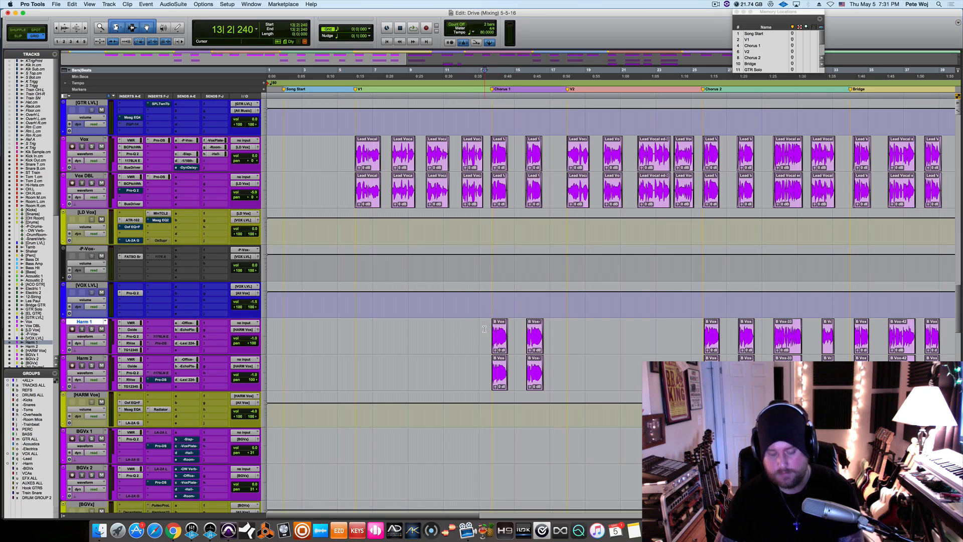
{"action": "key", "text": "t"}
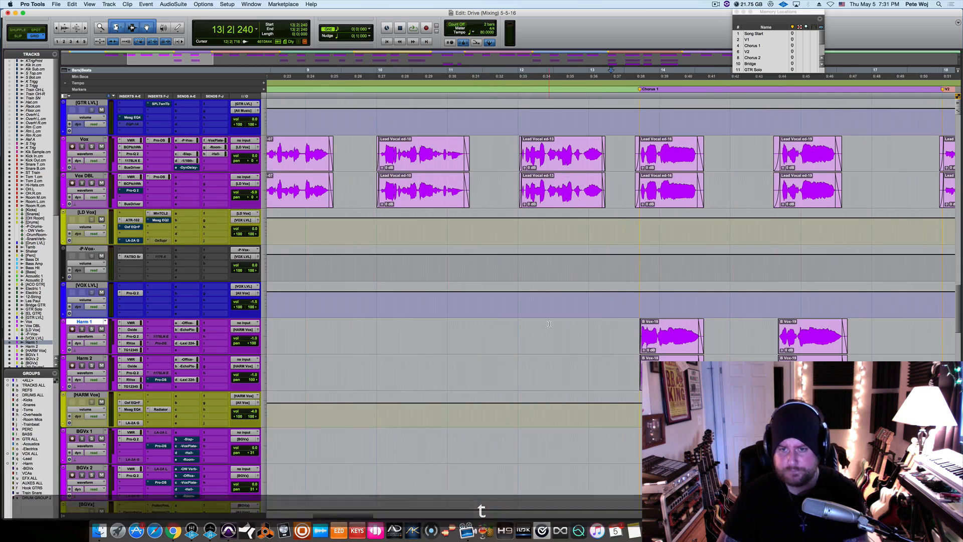
{"action": "key", "text": "r"}
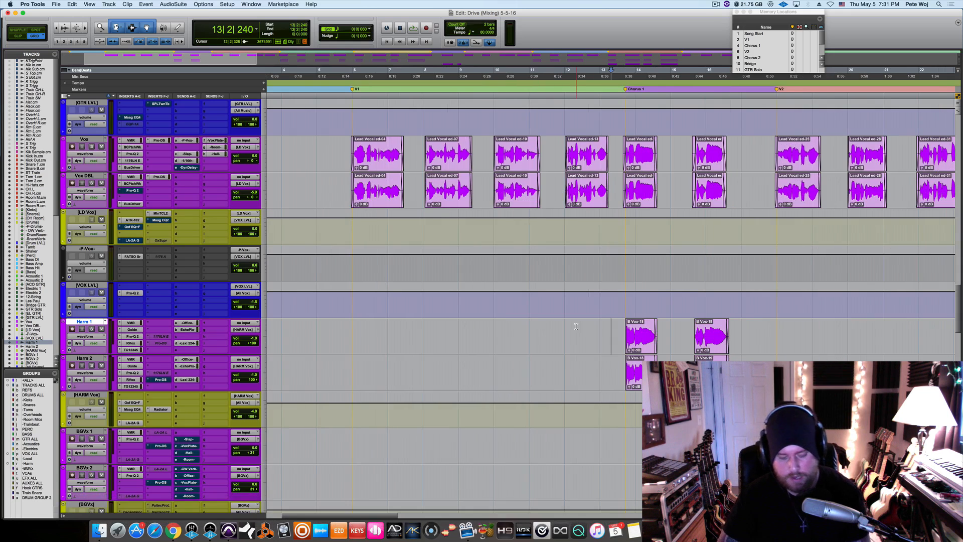
{"action": "scroll", "coordinate": [576, 326], "scroll_direction": "right", "scroll_amount": 3}
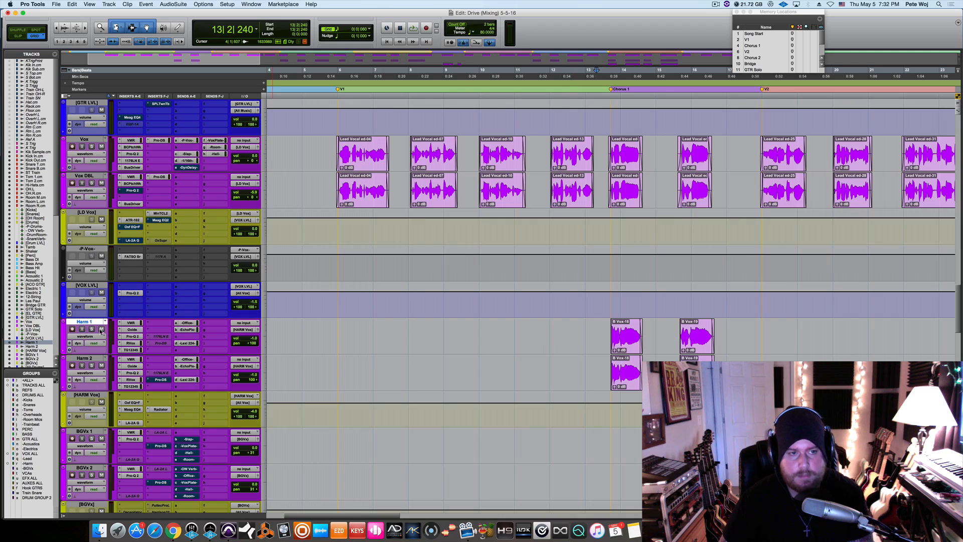
{"action": "left_click", "coordinate": [92, 329]}
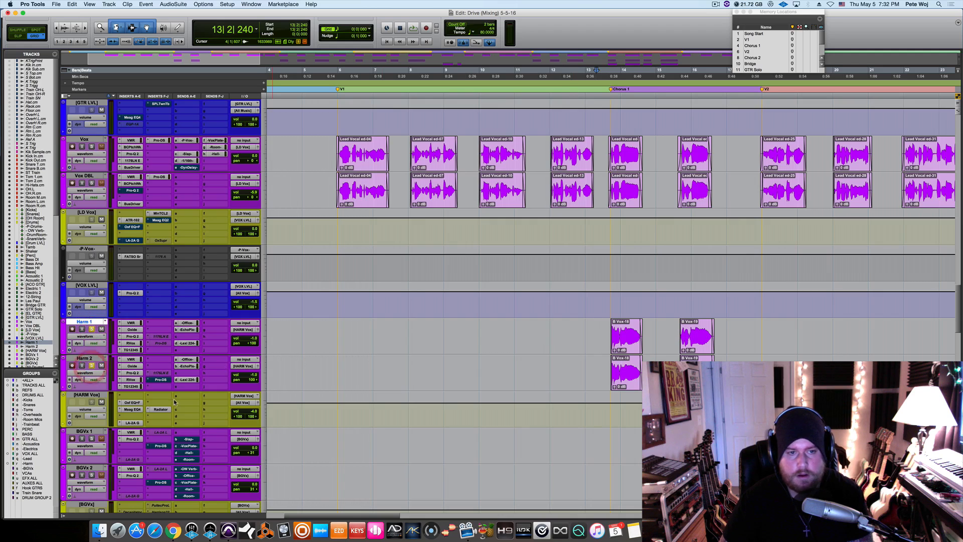
{"action": "left_click", "coordinate": [245, 412]}
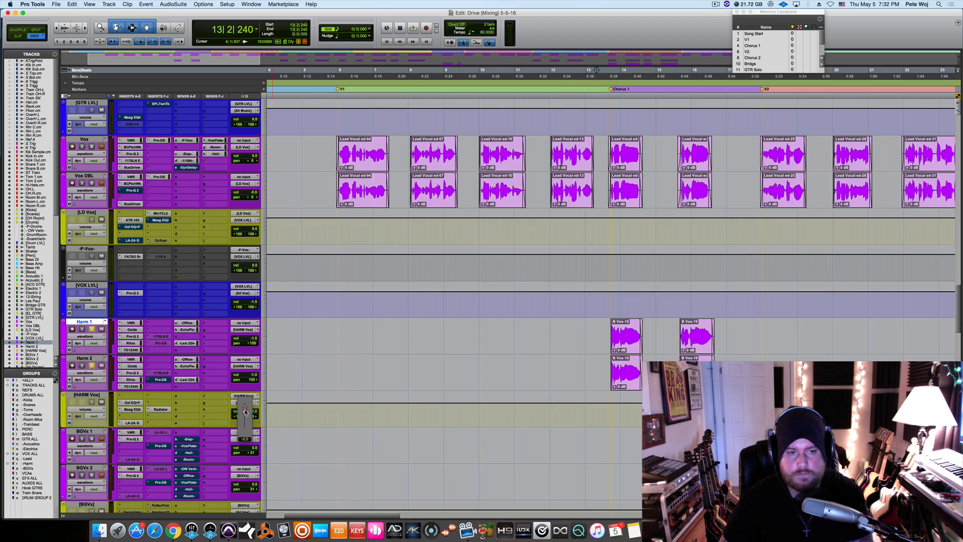
{"action": "left_click_drag", "start_coordinate": [245, 410], "coordinate": [244, 411]}
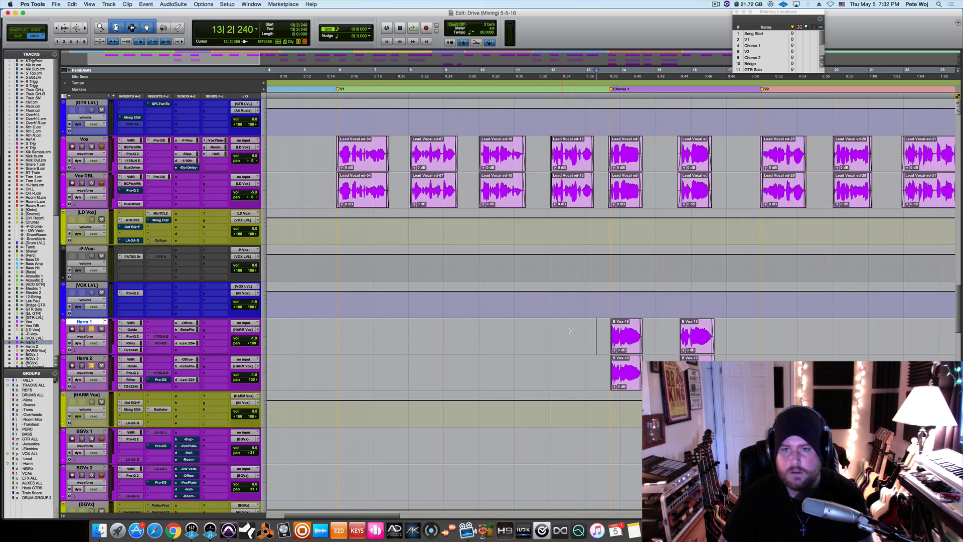
Audition the soloed harmonies from the first Harm 1 clip in Chorus 1
{"action": "left_click", "coordinate": [622, 340]}
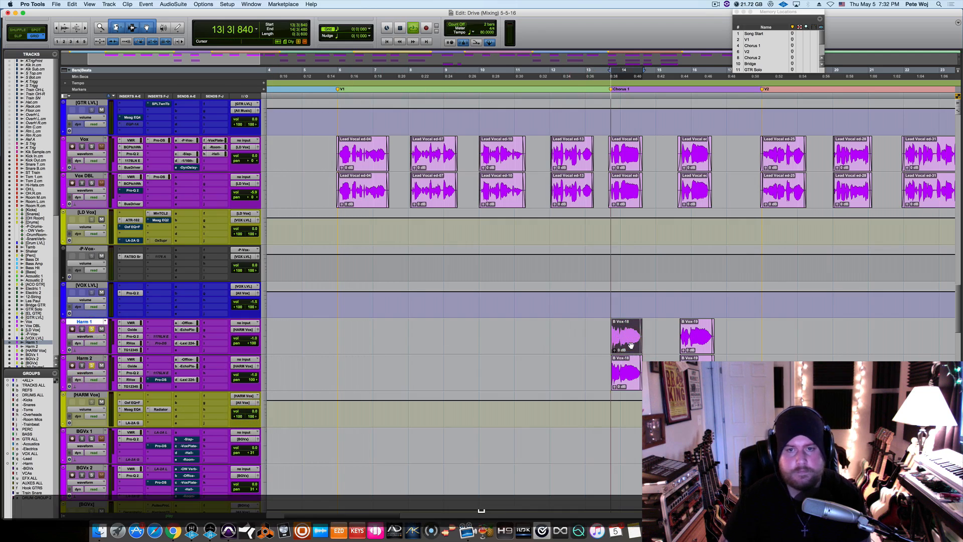
{"action": "key", "text": "space"}
{"action": "scroll", "coordinate": [512, 331], "scroll_direction": "right", "scroll_amount": 3}
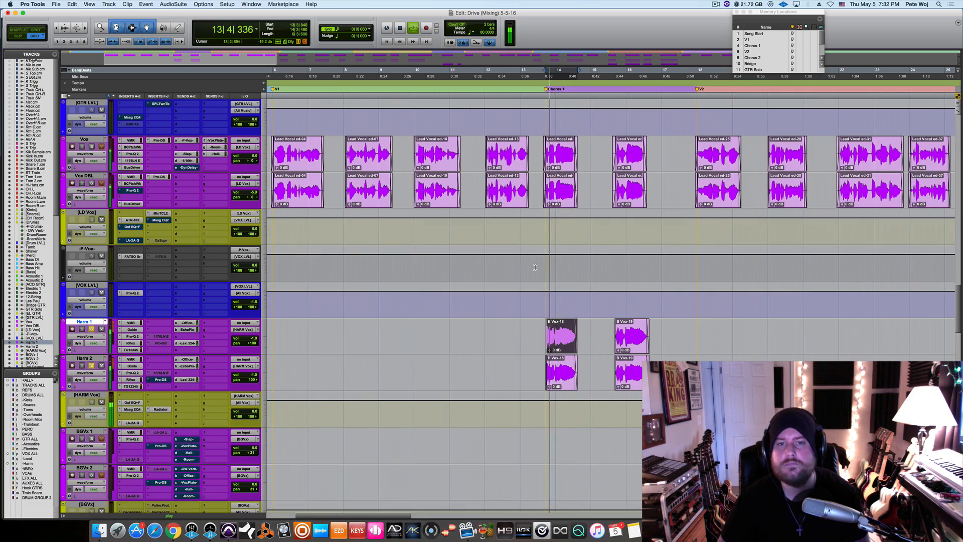
{"action": "key", "text": "space"}
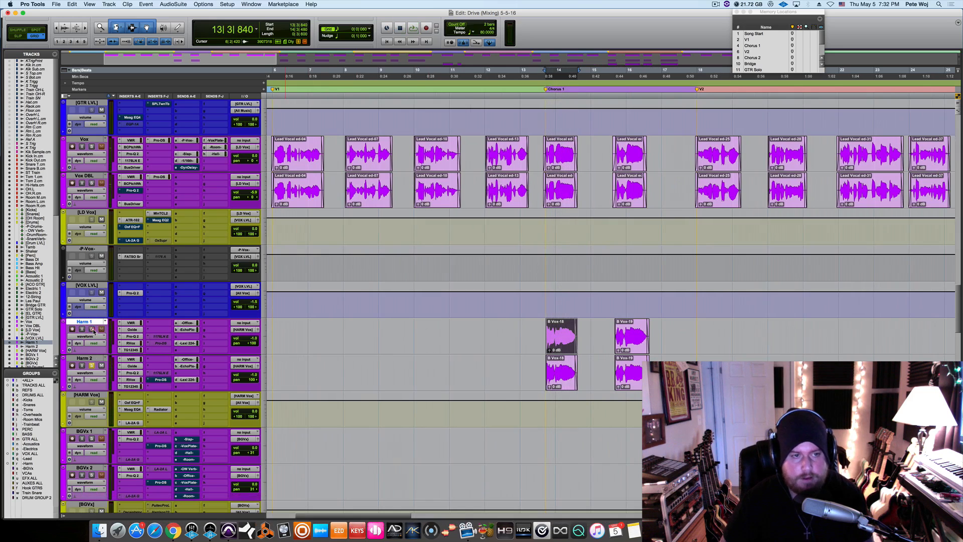
Switch the solo from the harmonies to Vox and Vox DBL and audition the lead vocal before Chorus 1
{"action": "left_click", "coordinate": [91, 146]}
{"action": "left_click", "coordinate": [91, 183]}
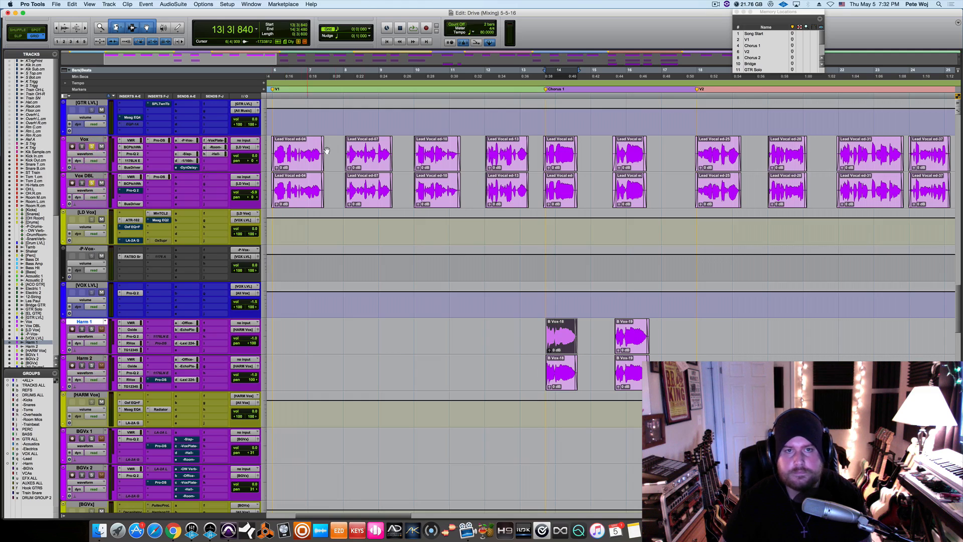
{"action": "left_click", "coordinate": [413, 124]}
{"action": "key", "text": "space"}
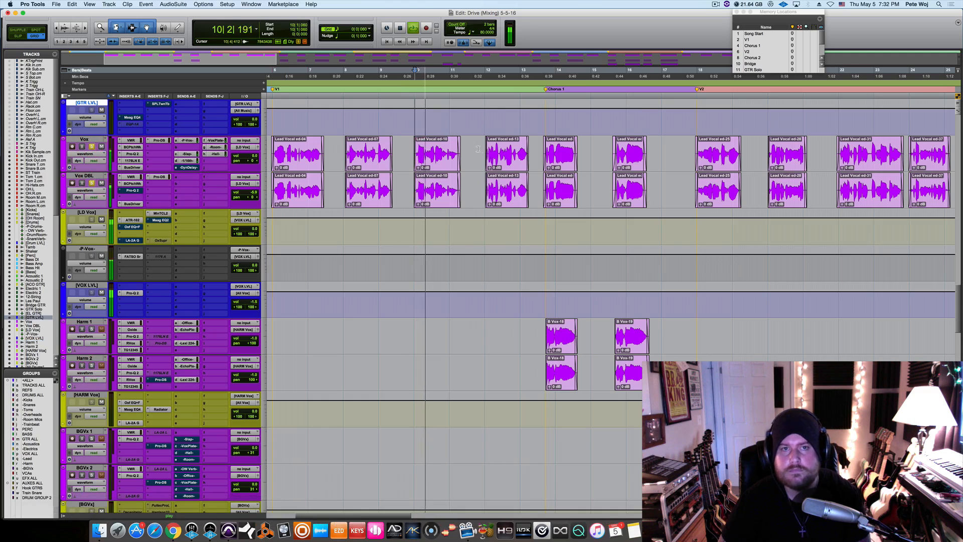
{"action": "left_click", "coordinate": [487, 116]}
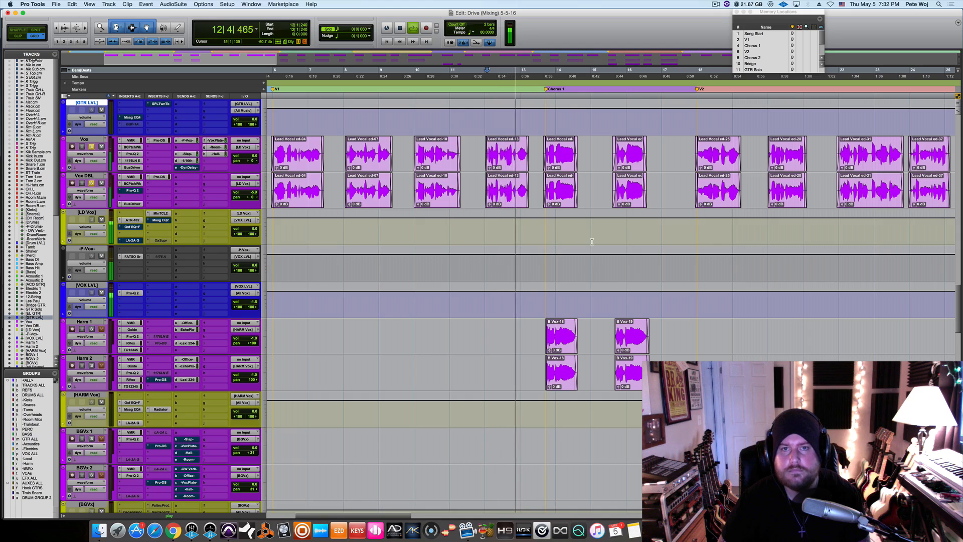
{"action": "key", "text": "space"}
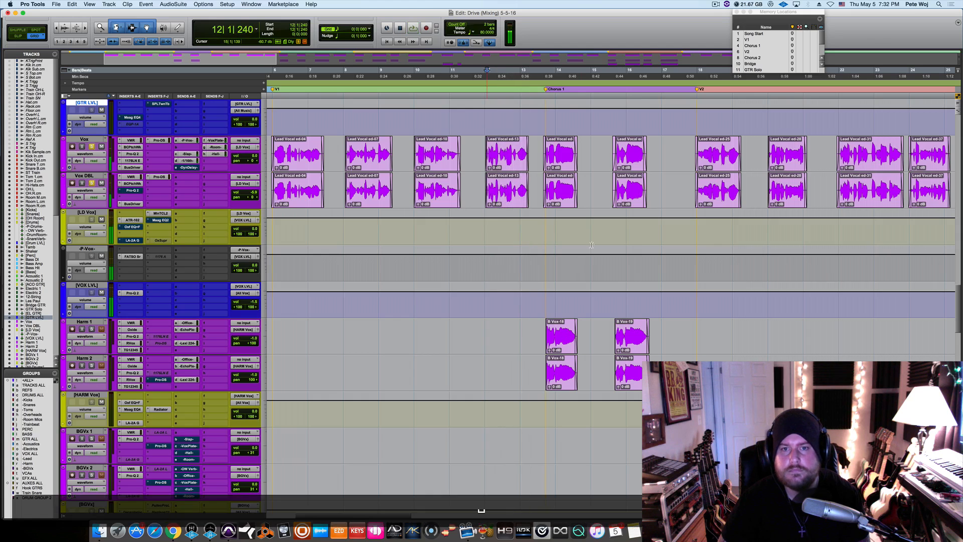
Place the edit cursor at the start of Chorus 1 and inspect the Virtual Mix Rack insert on Harm 1
{"action": "left_click", "coordinate": [543, 301]}
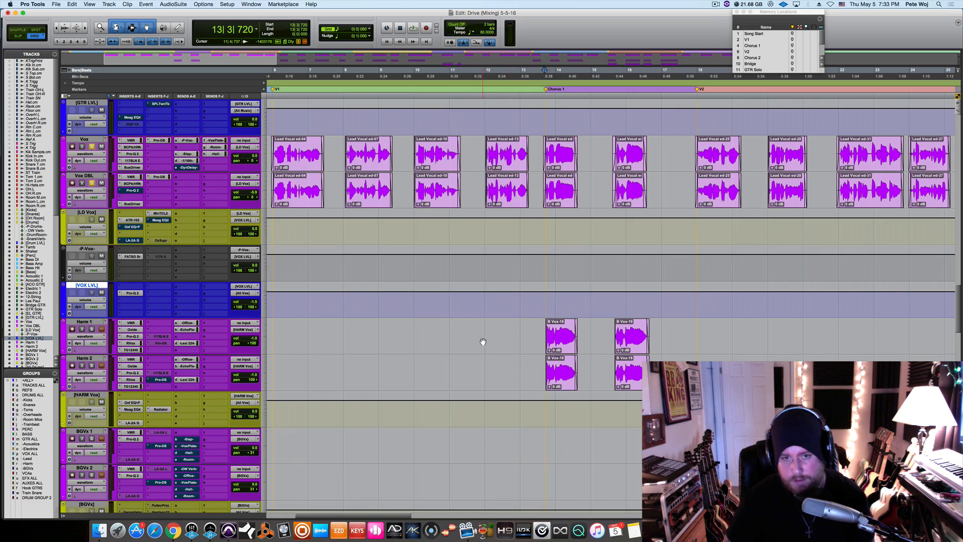
{"action": "scroll", "coordinate": [483, 342], "scroll_direction": "right", "scroll_amount": 2}
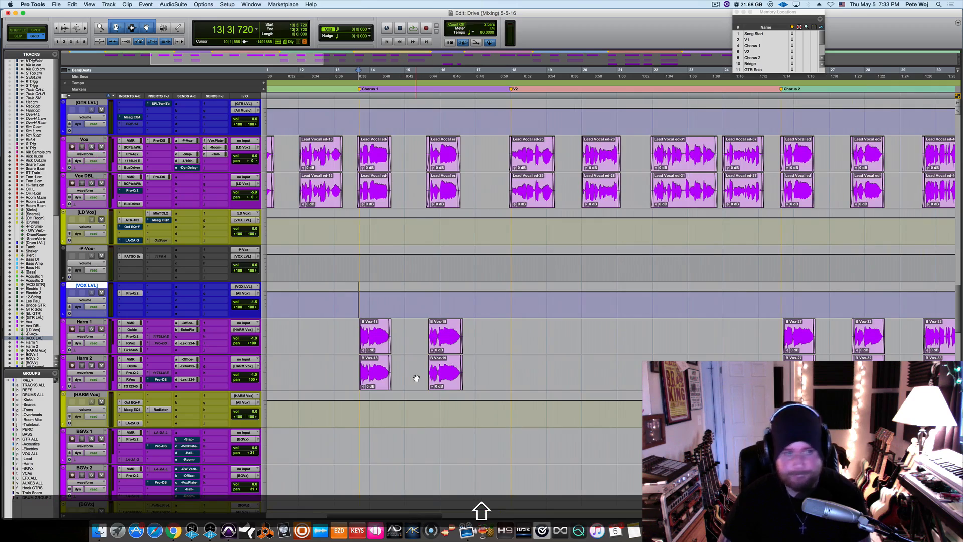
{"action": "left_click", "coordinate": [131, 323]}
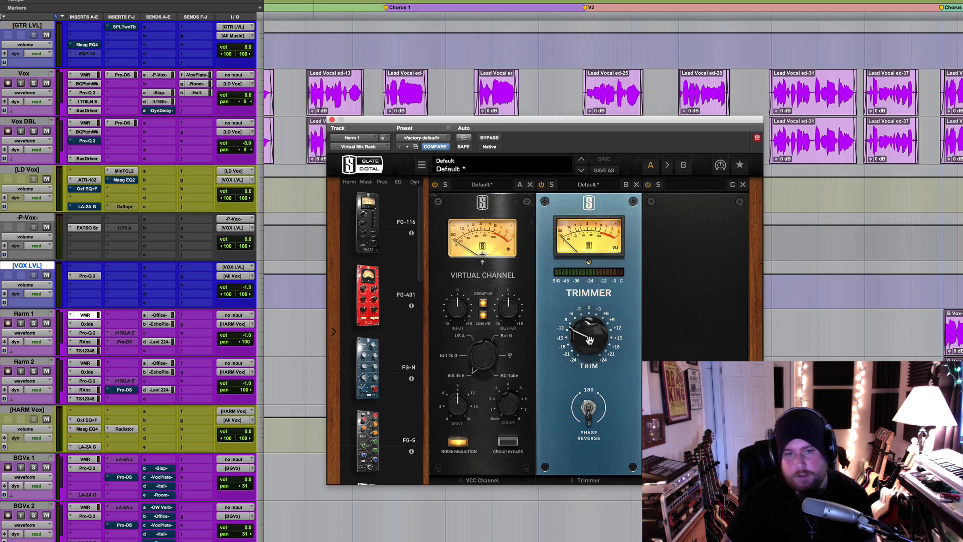
{"action": "left_click", "coordinate": [332, 121]}
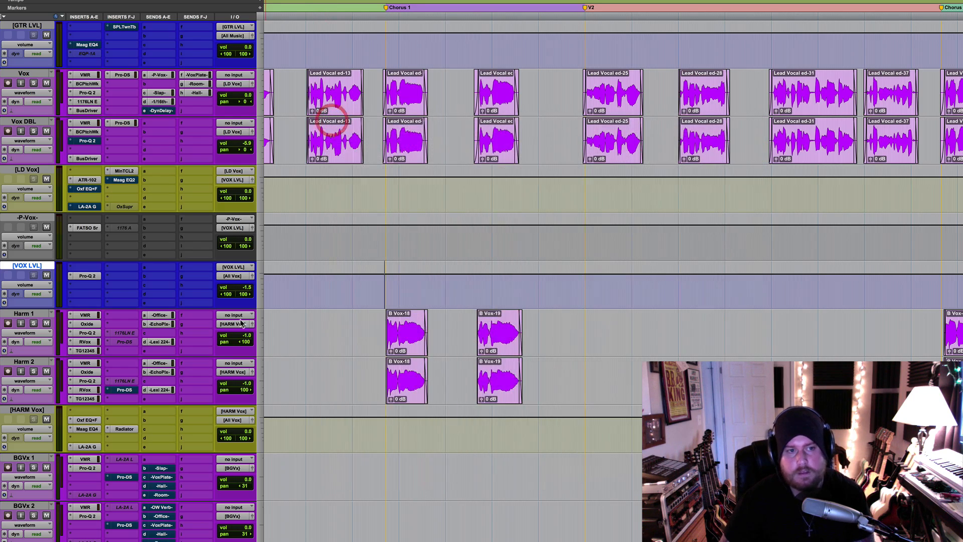
Solo the Harm 1 track and centre its pan at 0
{"action": "left_click", "coordinate": [34, 325]}
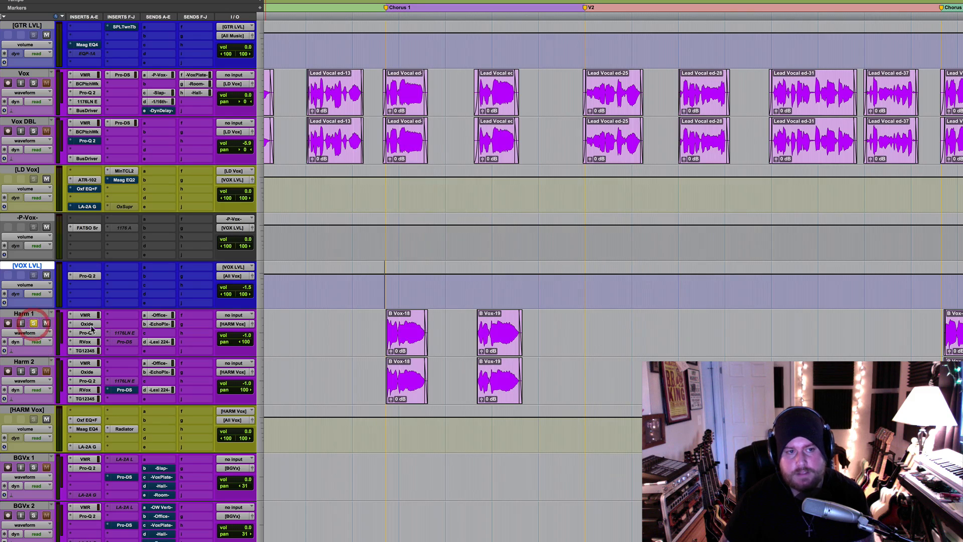
{"action": "left_click", "coordinate": [245, 341]}
{"action": "left_click_drag", "start_coordinate": [245, 343], "coordinate": [266, 341]}
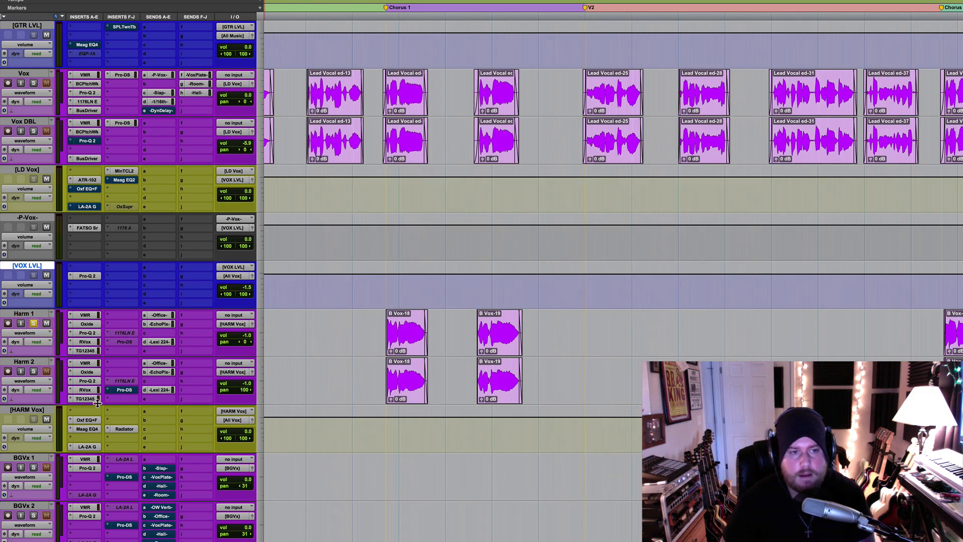
Inspect the UAD Oxide Tape insert on Harm 1 and close its window
{"action": "left_click", "coordinate": [87, 324]}
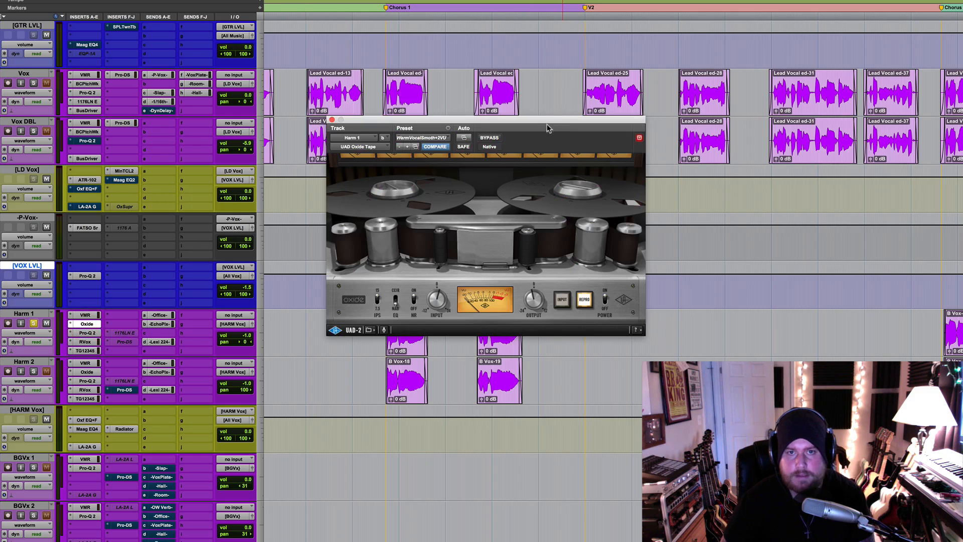
{"action": "left_click_drag", "start_coordinate": [545, 121], "coordinate": [525, 90]}
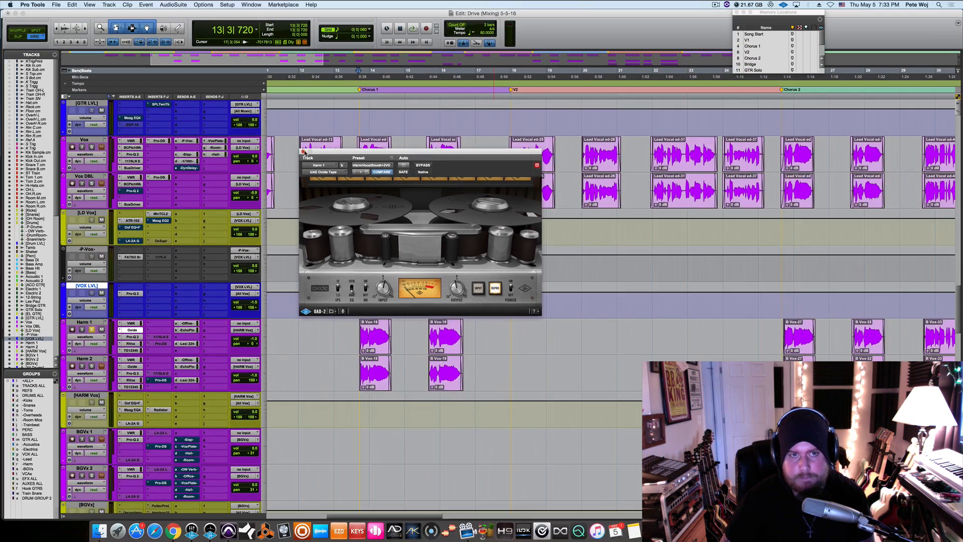
{"action": "left_click", "coordinate": [303, 152]}
Open the FabFilter Pro-Q 2 insert on Harm 1 and inspect the settings of its blue Bell band
{"action": "left_click", "coordinate": [131, 337]}
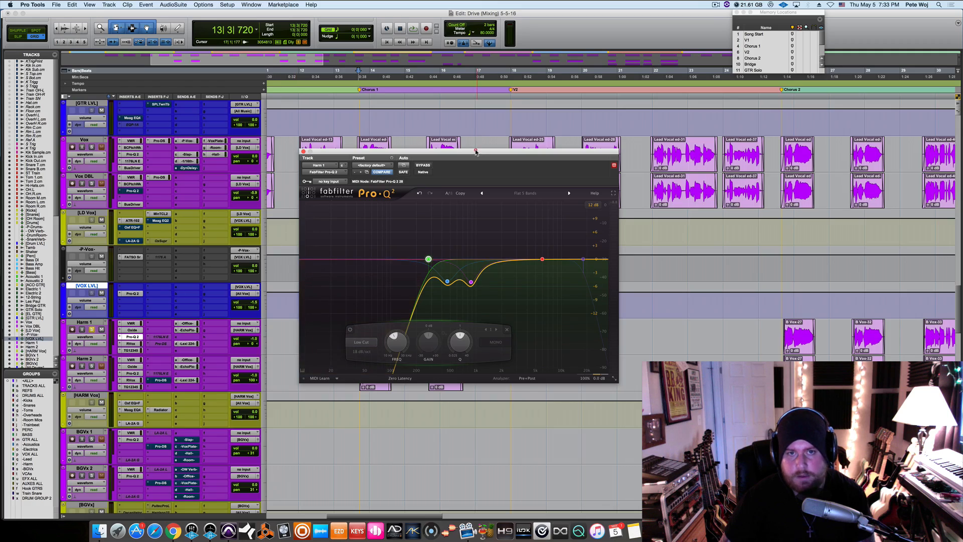
{"action": "left_click_drag", "start_coordinate": [476, 152], "coordinate": [447, 84]}
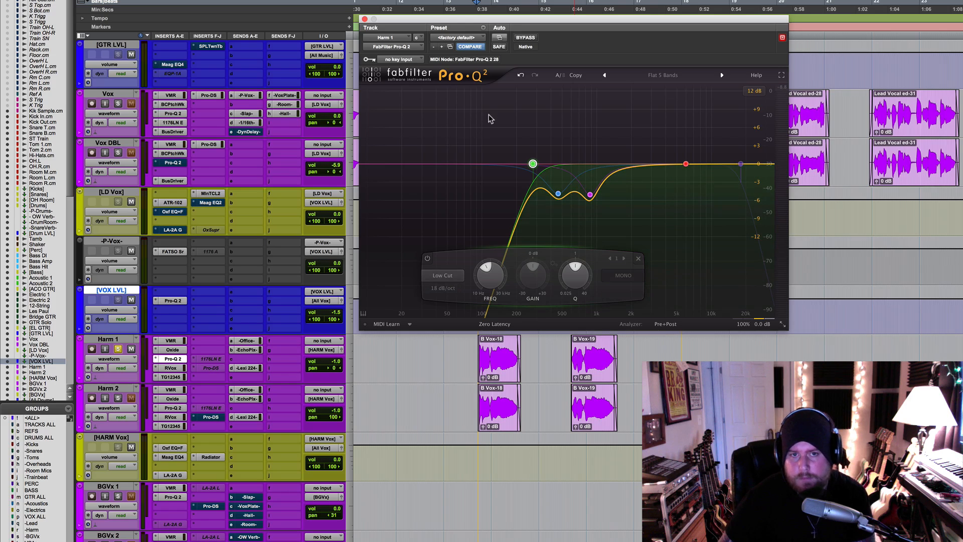
{"action": "left_click", "coordinate": [559, 195]}
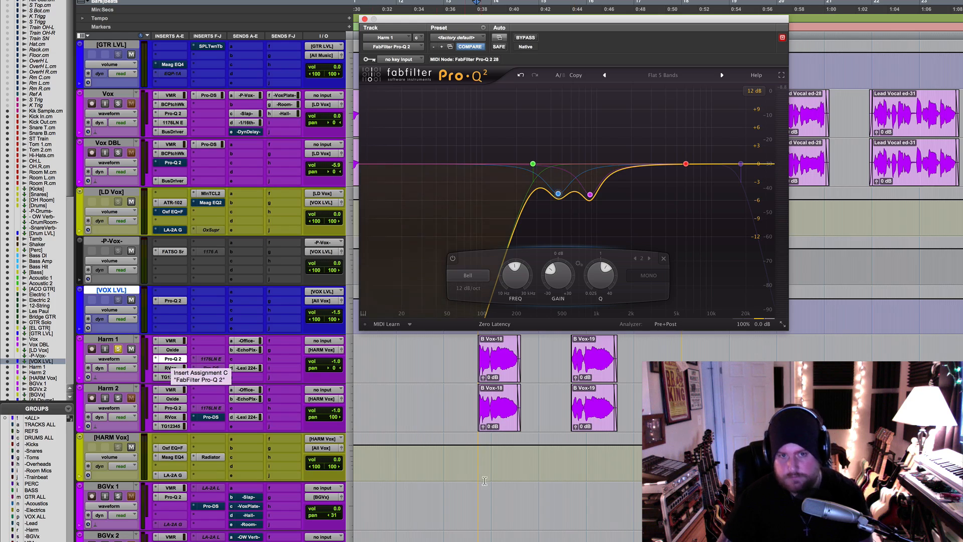
Play the first Harm 1 clip in Chorus 1 and bypass Pro-Q 2
{"action": "left_click", "coordinate": [501, 370]}
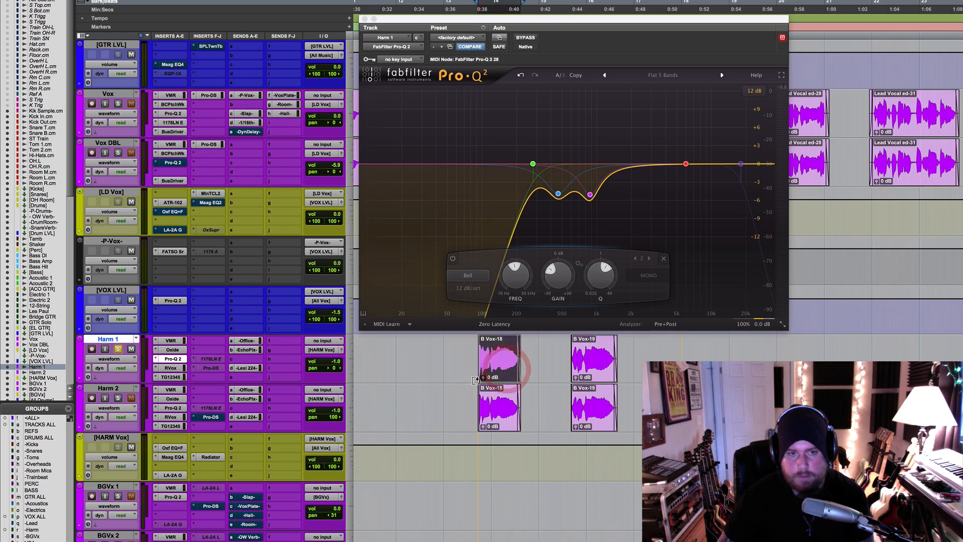
{"action": "key", "text": "space"}
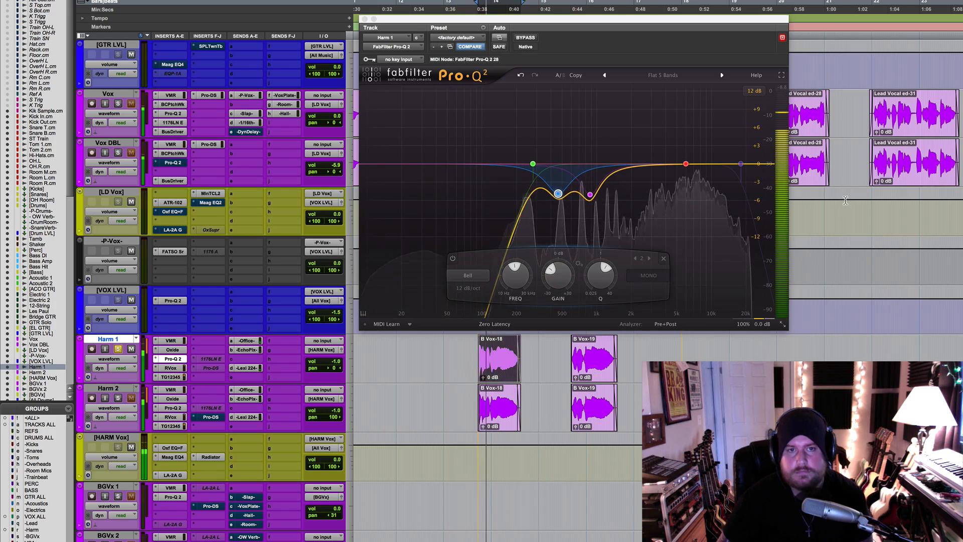
{"action": "left_click", "coordinate": [525, 38]}
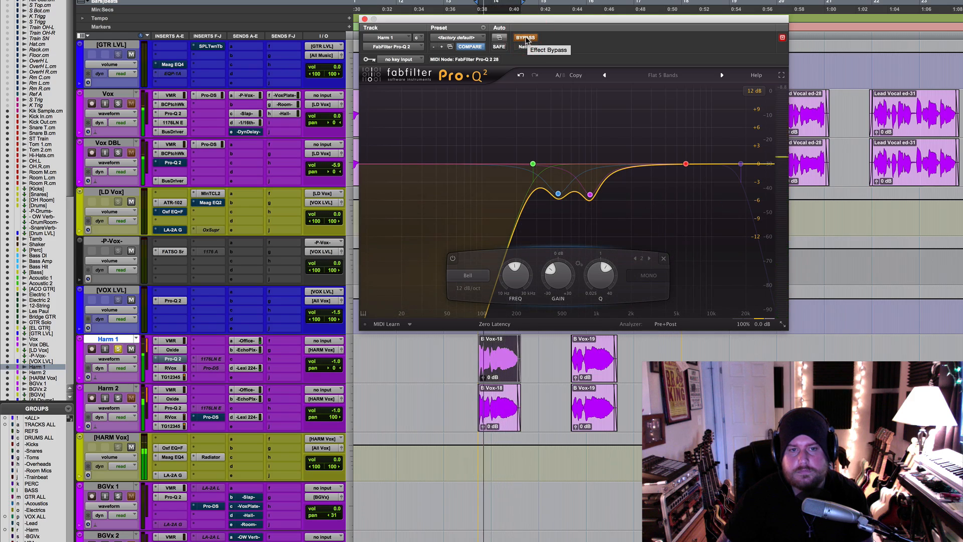
Mute the Office, EchoPlex and Lexi 224 sends on both Harm 1 and Harm 2
{"action": "left_click", "coordinate": [246, 341]}
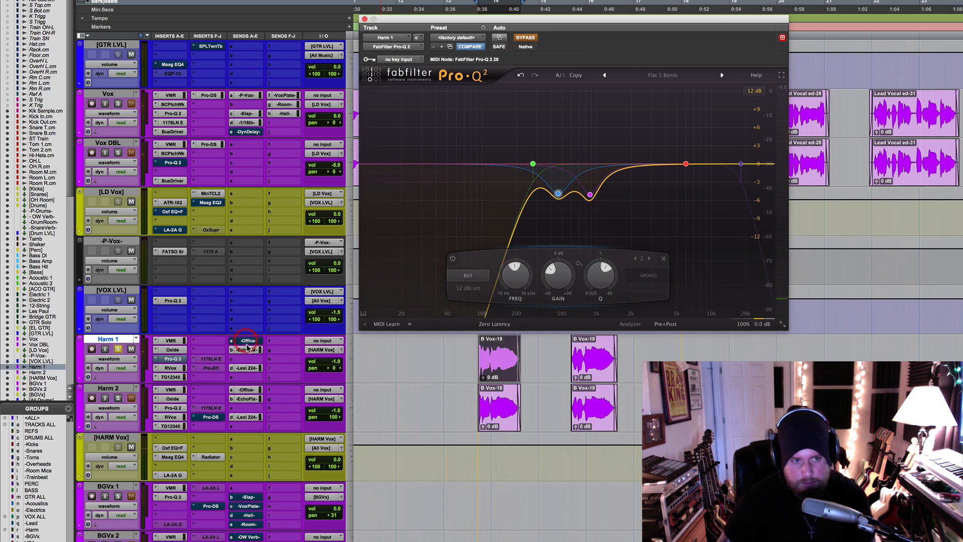
{"action": "left_click", "coordinate": [250, 368]}
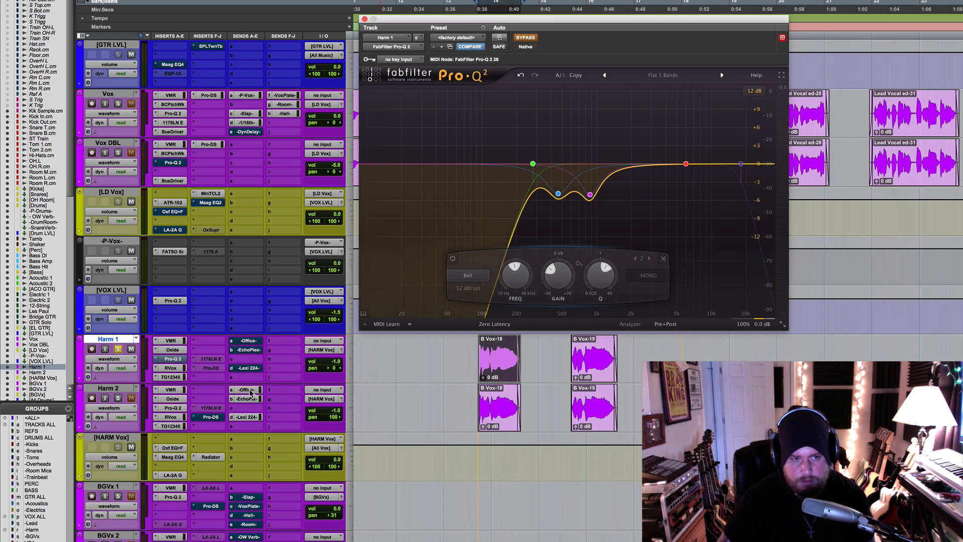
{"action": "left_click", "coordinate": [250, 389], "text": "ctrl+super"}
{"action": "left_click", "coordinate": [250, 399], "text": "ctrl+super"}
{"action": "left_click", "coordinate": [249, 417], "text": "ctrl+super"}
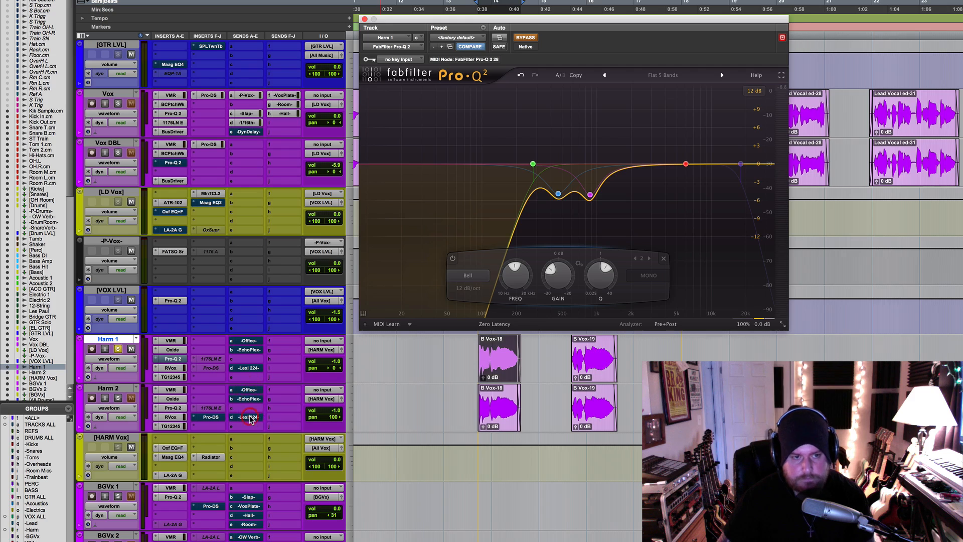
Bypass the TG12345 and RVox inserts on Harm 1
{"action": "left_click", "coordinate": [172, 377], "text": "super"}
{"action": "left_click", "coordinate": [172, 368], "text": "super"}
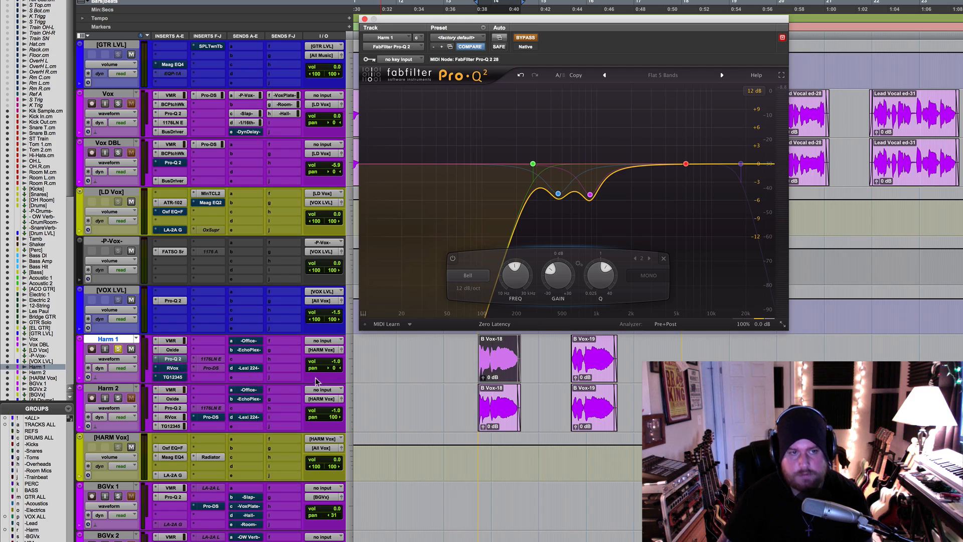
Compare Harm 1 with Pro-Q 2 active and bypassed during playback, leave the EQ active and close its window
{"action": "left_click", "coordinate": [526, 38]}
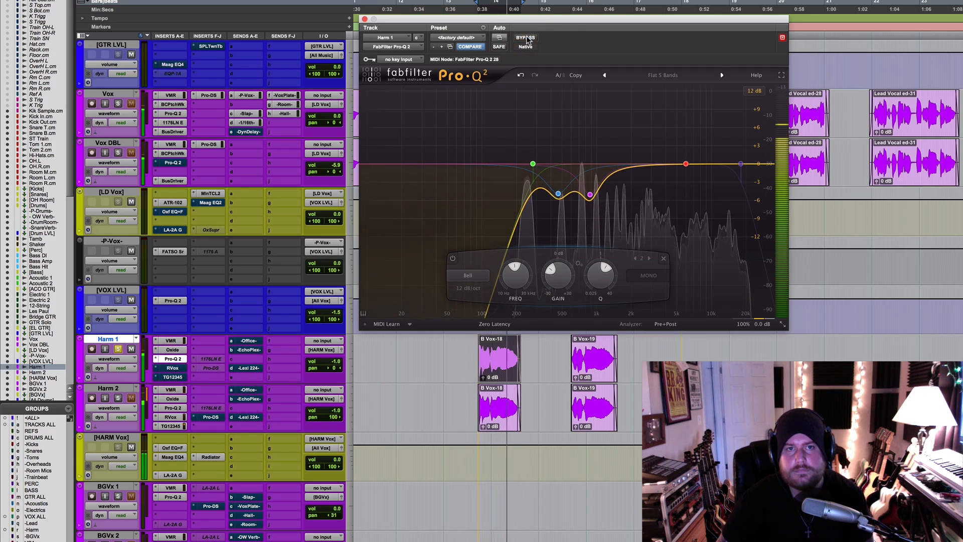
{"action": "left_click", "coordinate": [525, 38]}
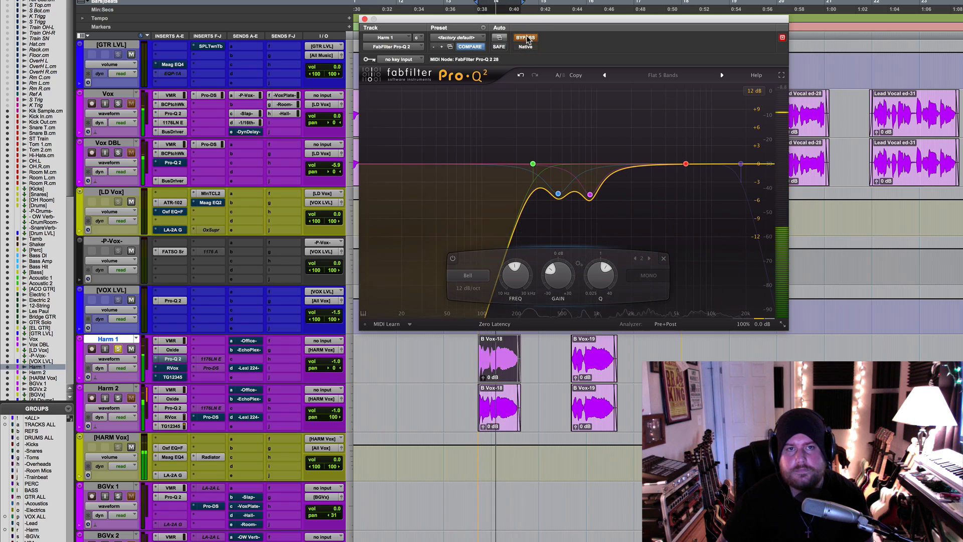
{"action": "left_click", "coordinate": [526, 38]}
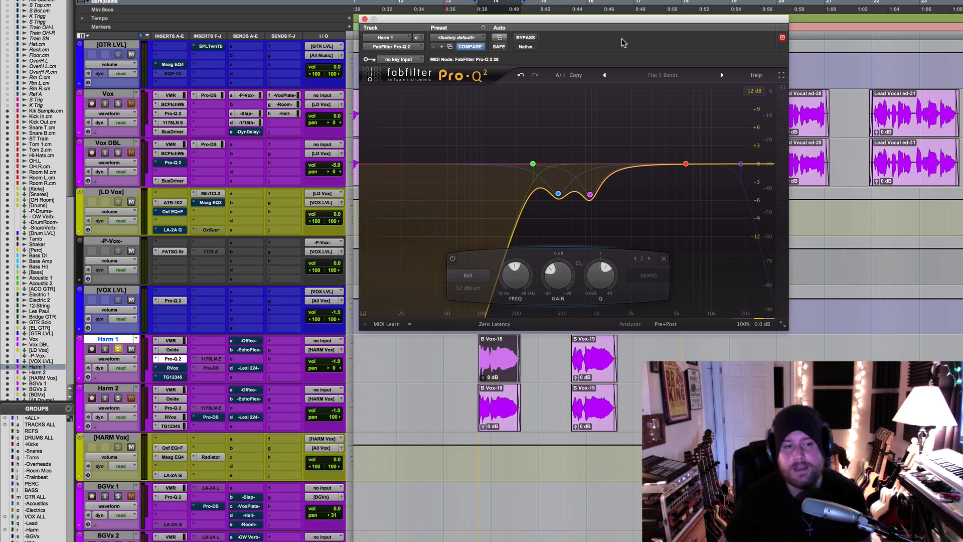
{"action": "left_click", "coordinate": [364, 19]}
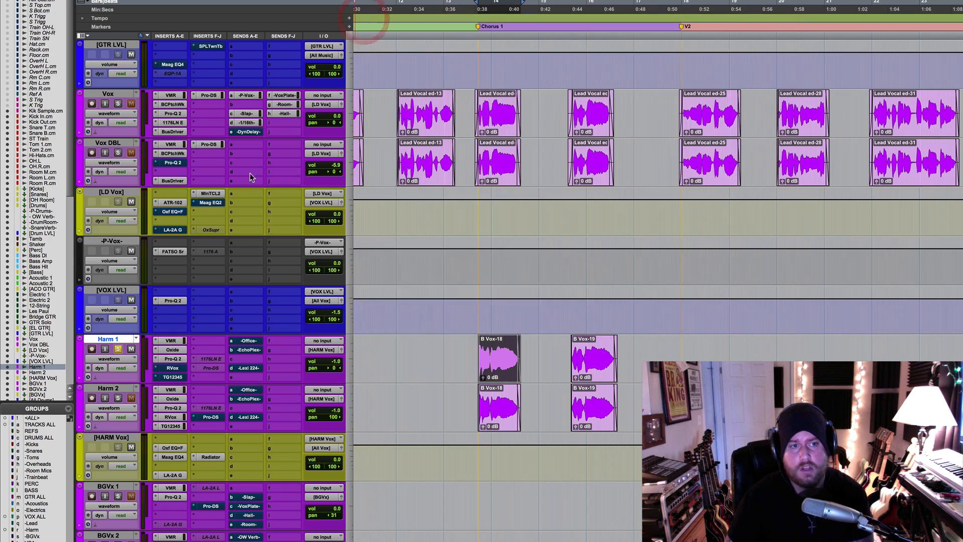
Bypass the Pro-Q 2 and Oxide inserts on Harm 1 and open the RVox insert over the timeline
{"action": "left_click", "coordinate": [172, 359], "text": "super"}
{"action": "left_click", "coordinate": [174, 350], "text": "super"}
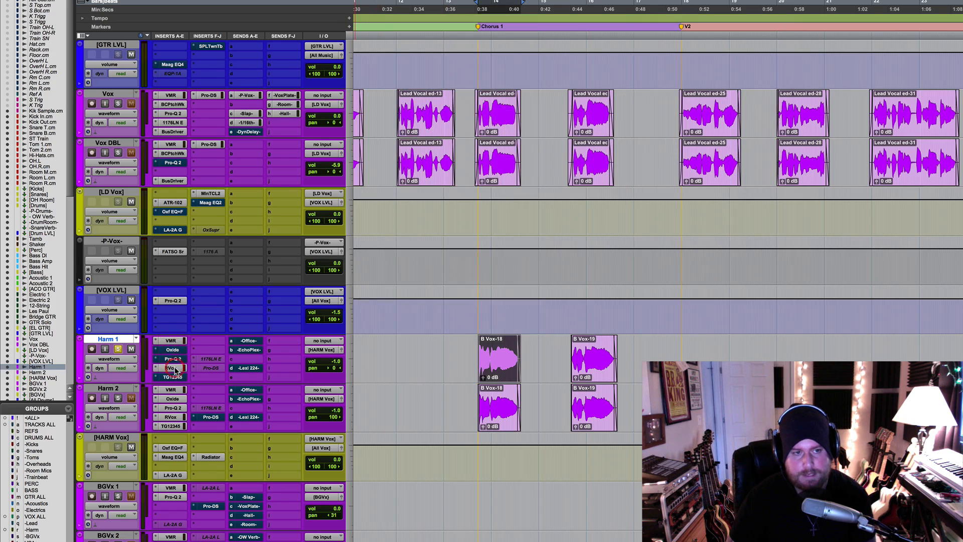
{"action": "left_click", "coordinate": [174, 368]}
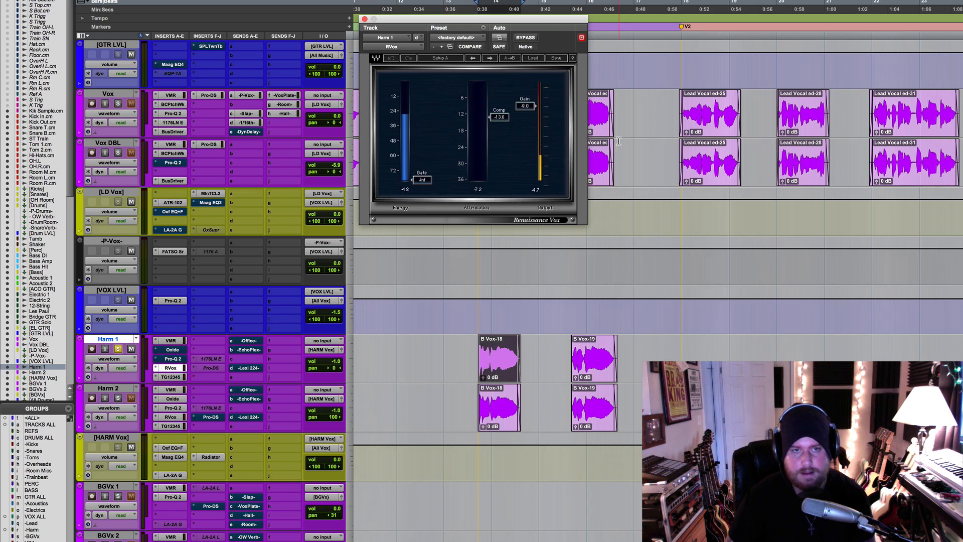
{"action": "left_click_drag", "start_coordinate": [545, 22], "coordinate": [614, 106]}
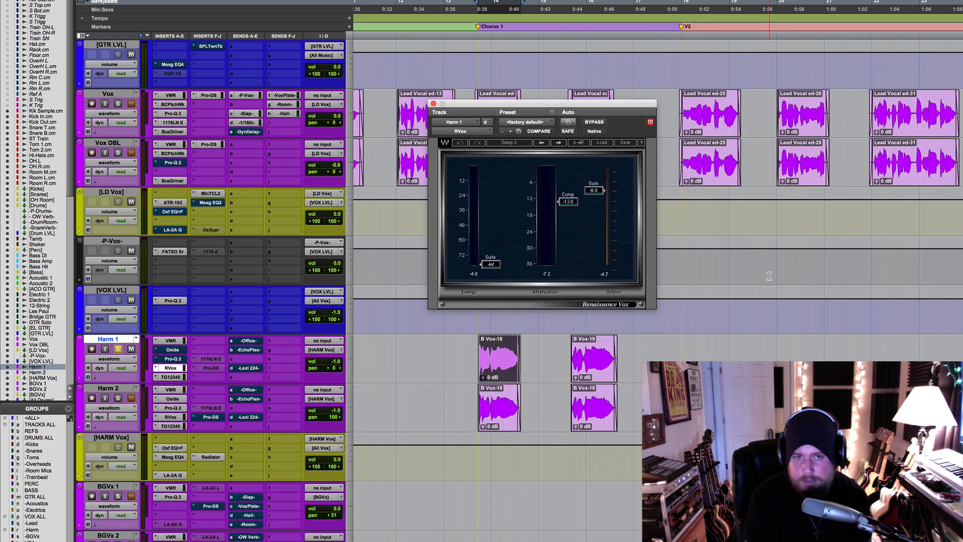
Play the first Harm 1 clip in Chorus 1, comparing RVox active and bypassed, and close RVox with its bypass off
{"action": "key", "text": "space"}
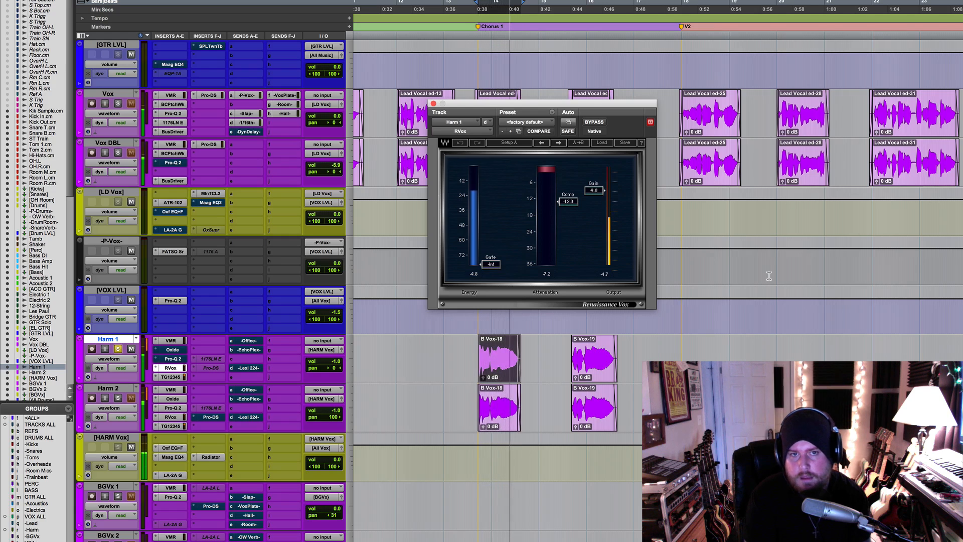
{"action": "key", "text": "space"}
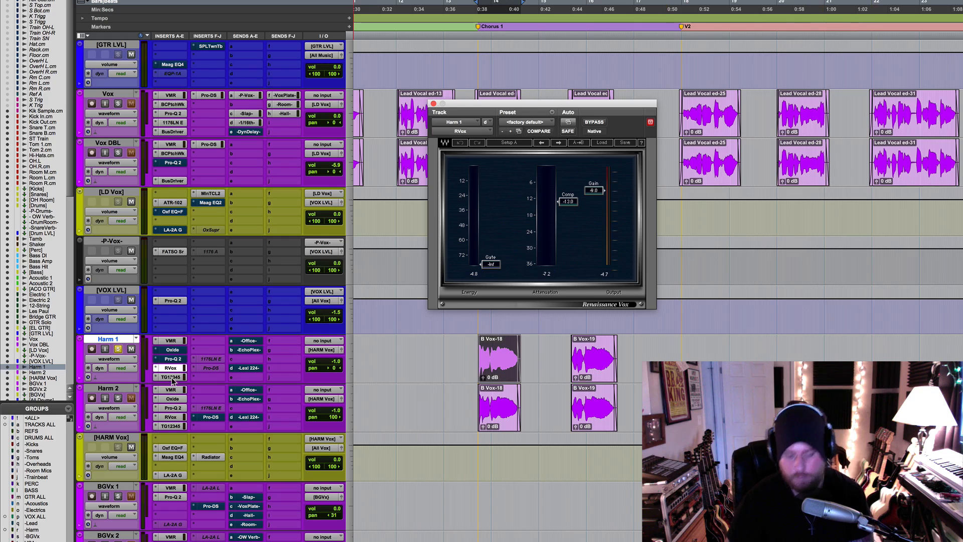
{"action": "key", "text": "space"}
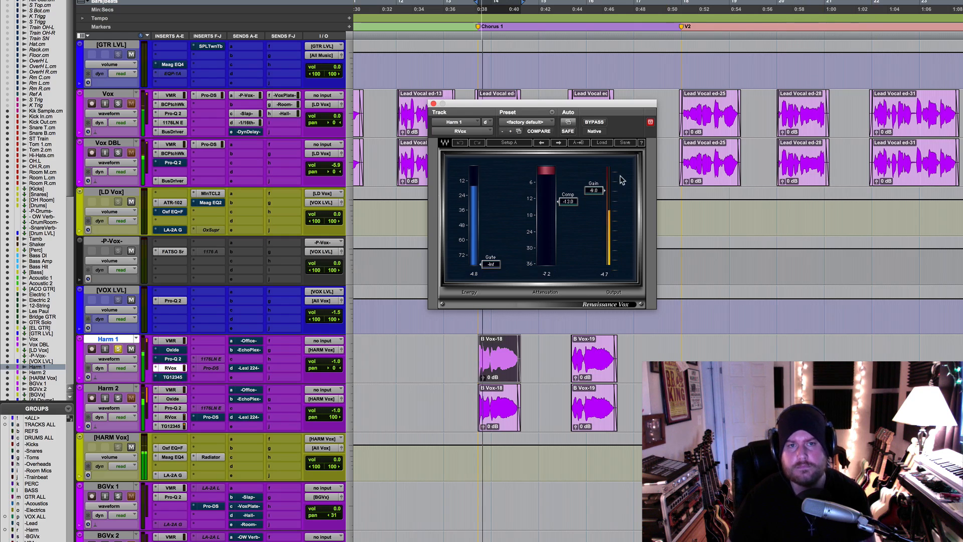
{"action": "left_click", "coordinate": [595, 123]}
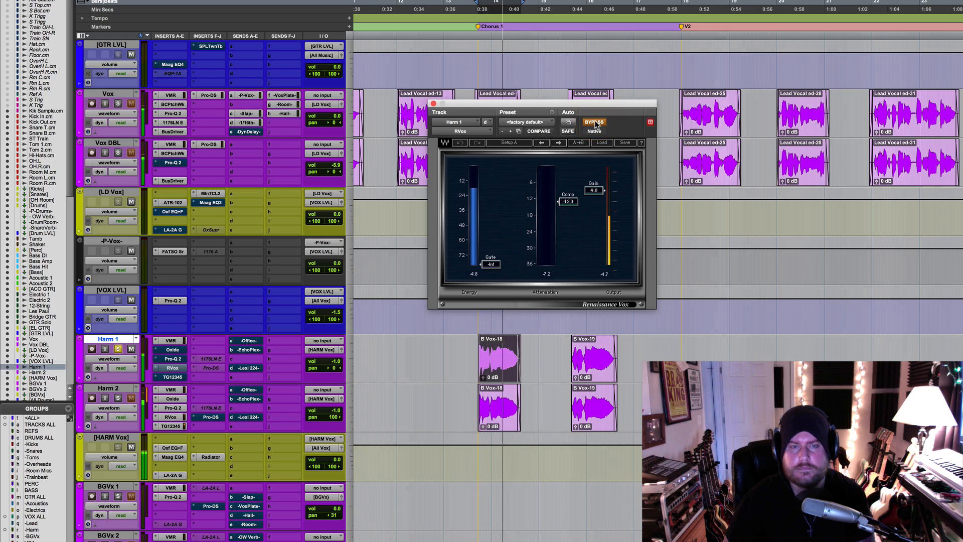
{"action": "left_click", "coordinate": [595, 123]}
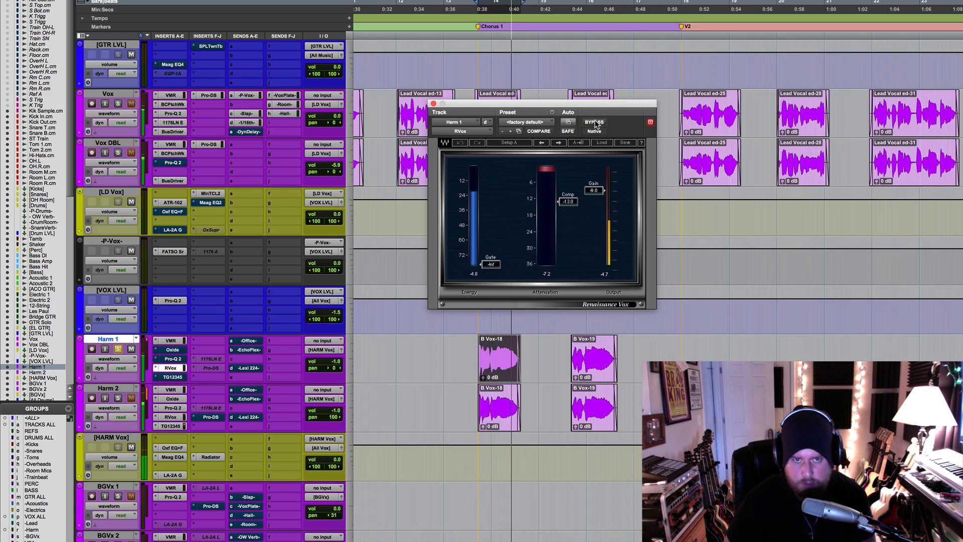
{"action": "left_click", "coordinate": [595, 123]}
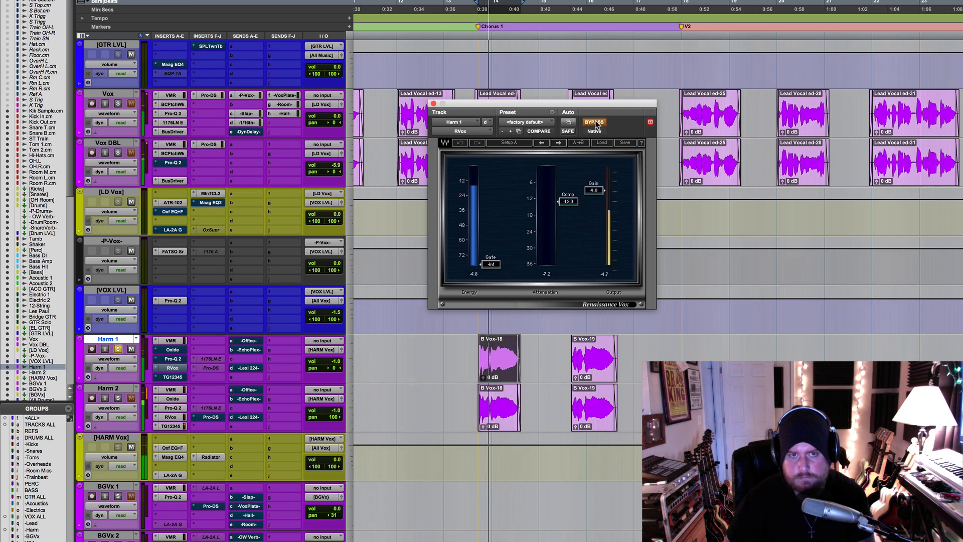
{"action": "left_click", "coordinate": [594, 122]}
{"action": "key", "text": "space"}
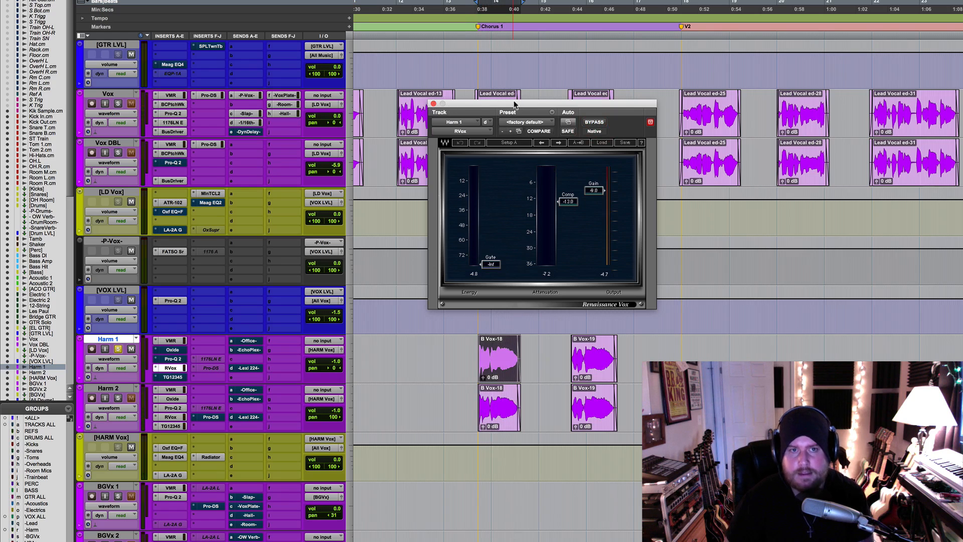
{"action": "left_click", "coordinate": [433, 104]}
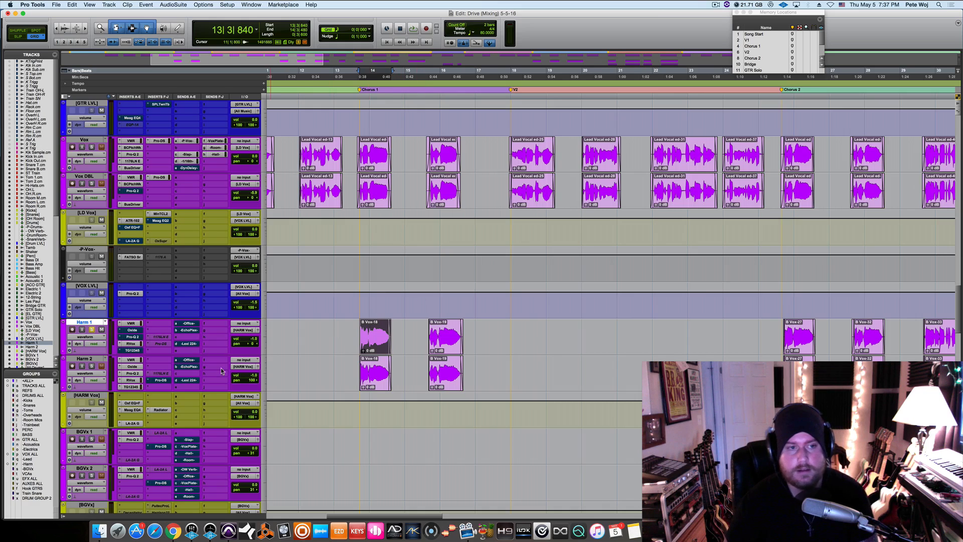
Bypass RVox and reactivate TG12345 on Harm 1, with the TG12345 window open over the timeline
{"action": "left_click", "coordinate": [133, 344], "text": "super"}
{"action": "left_click", "coordinate": [133, 351], "text": "super"}
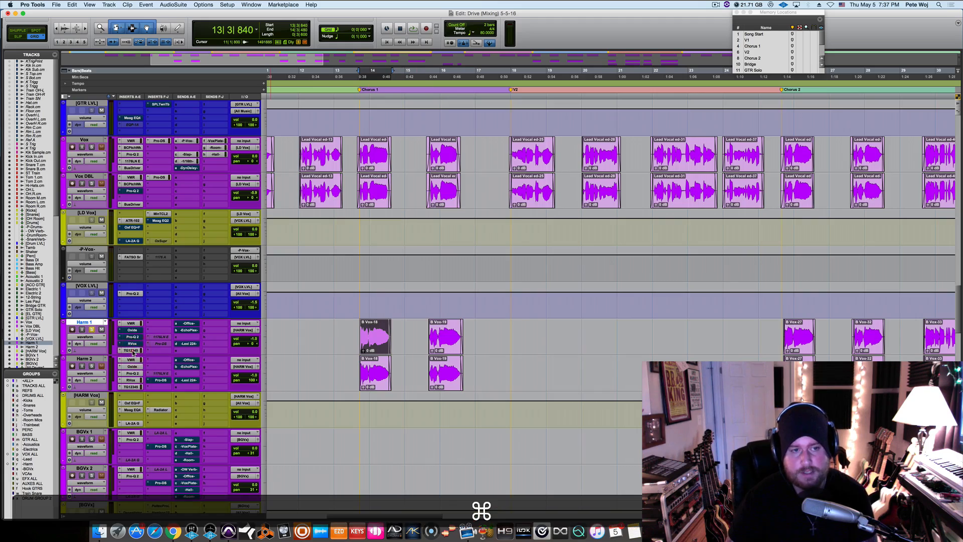
{"action": "left_click", "coordinate": [132, 350]}
{"action": "left_click_drag", "start_coordinate": [426, 146], "coordinate": [590, 175]}
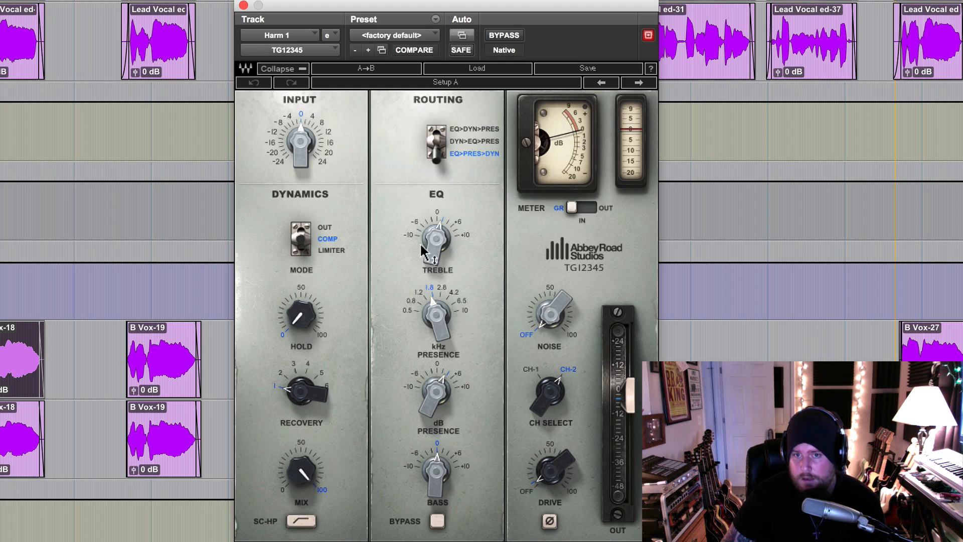
Inspect the treble, presence frequency, presence level and drive settings of TG12345
{"action": "left_click", "coordinate": [434, 231]}
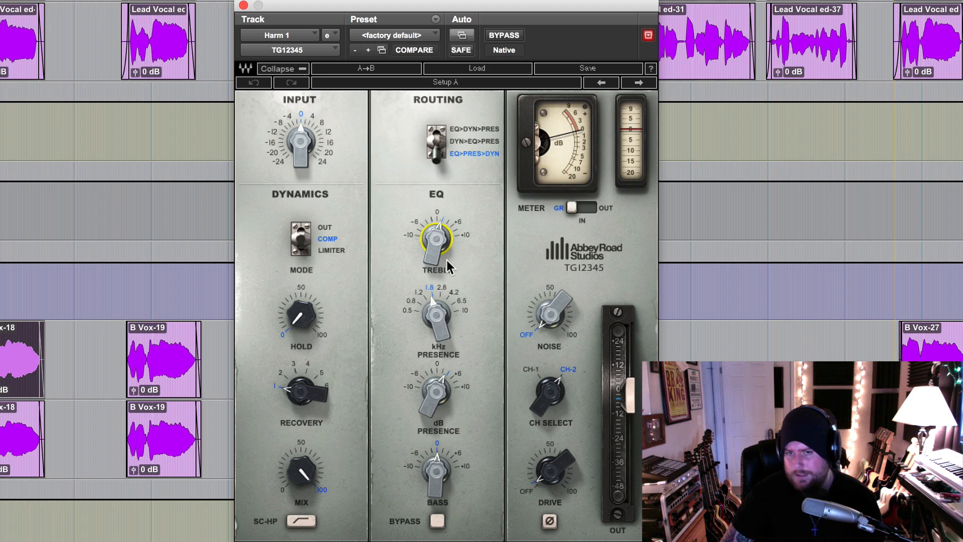
{"action": "left_click", "coordinate": [430, 308]}
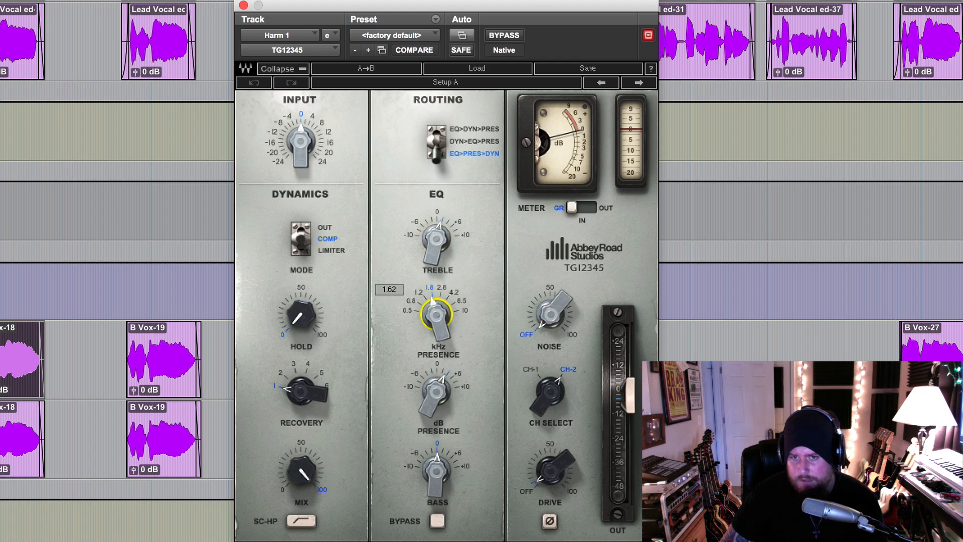
{"action": "left_click", "coordinate": [432, 388]}
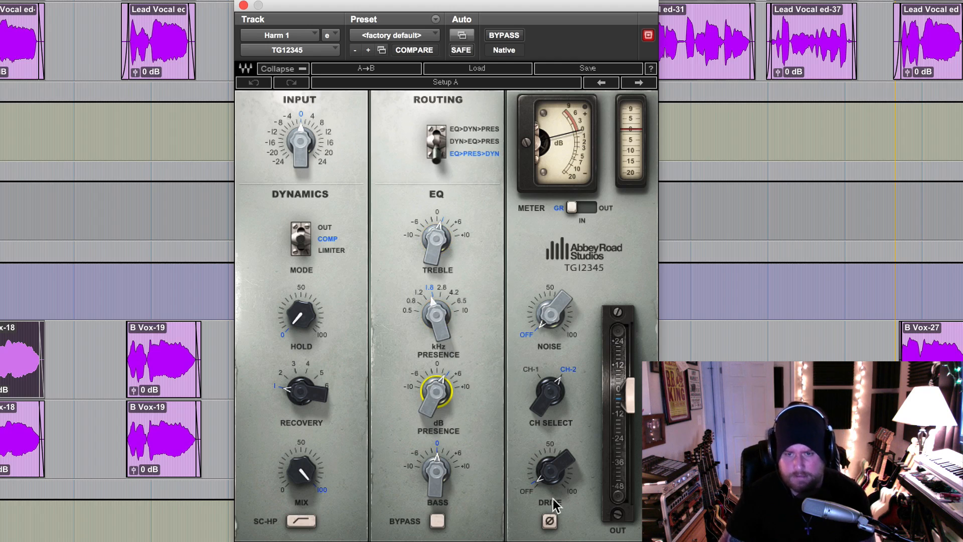
{"action": "left_click", "coordinate": [551, 469]}
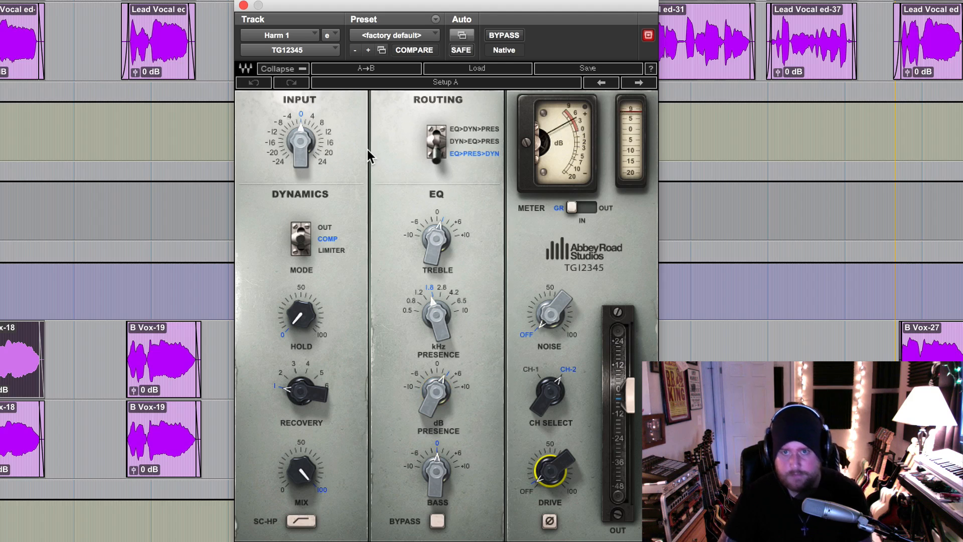
Compare Harm 1 with TG12345 bypassed and active during playback, and close the plug-in window
{"action": "left_click_drag", "start_coordinate": [515, 6], "coordinate": [502, 14]}
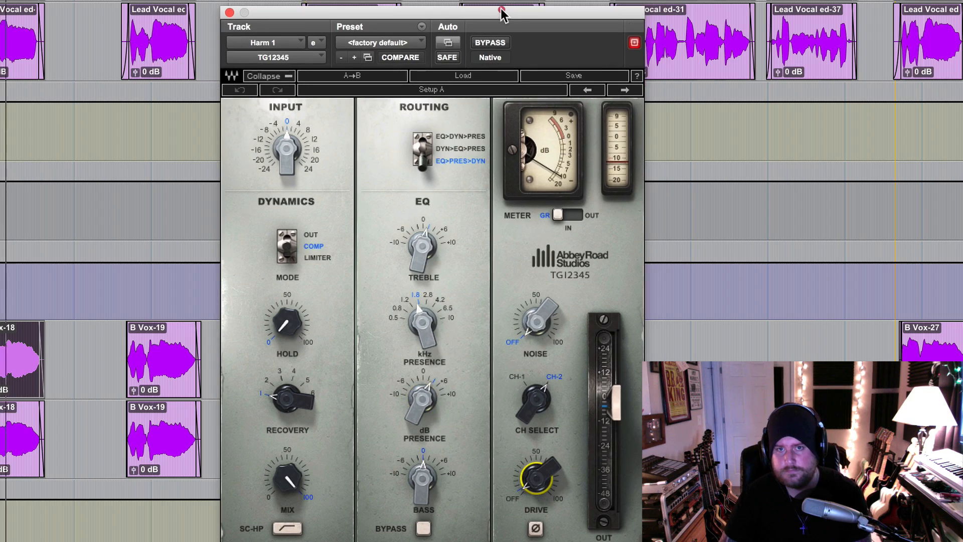
{"action": "left_click", "coordinate": [490, 43]}
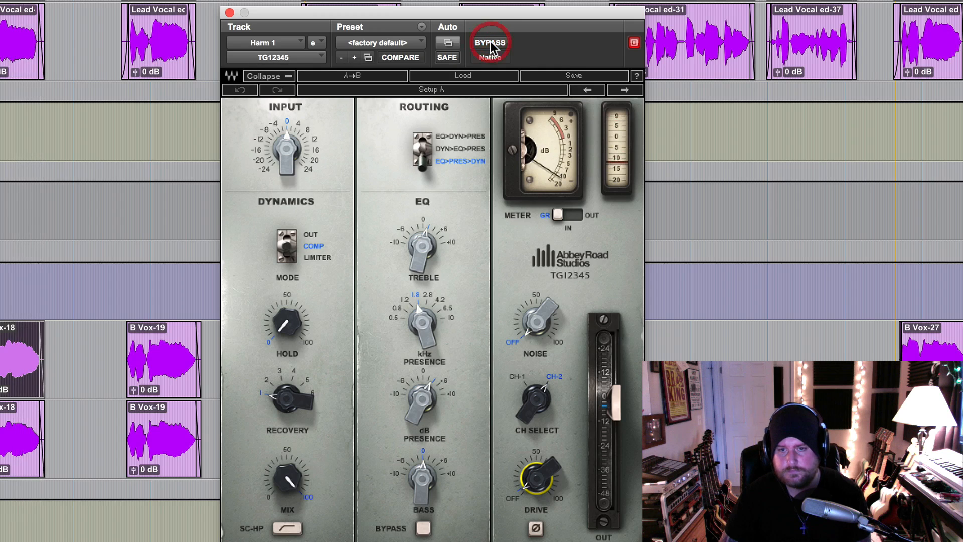
{"action": "left_click", "coordinate": [490, 42]}
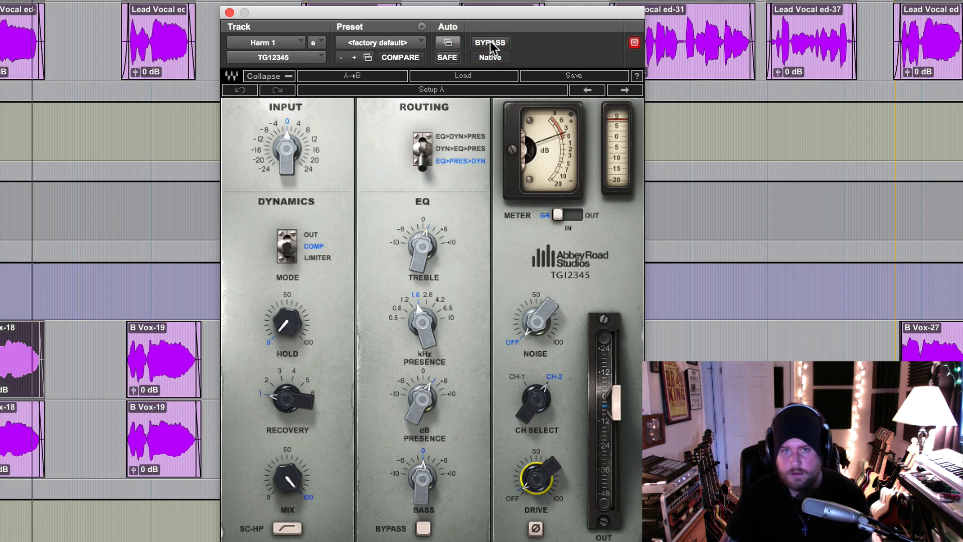
{"action": "left_click", "coordinate": [229, 13]}
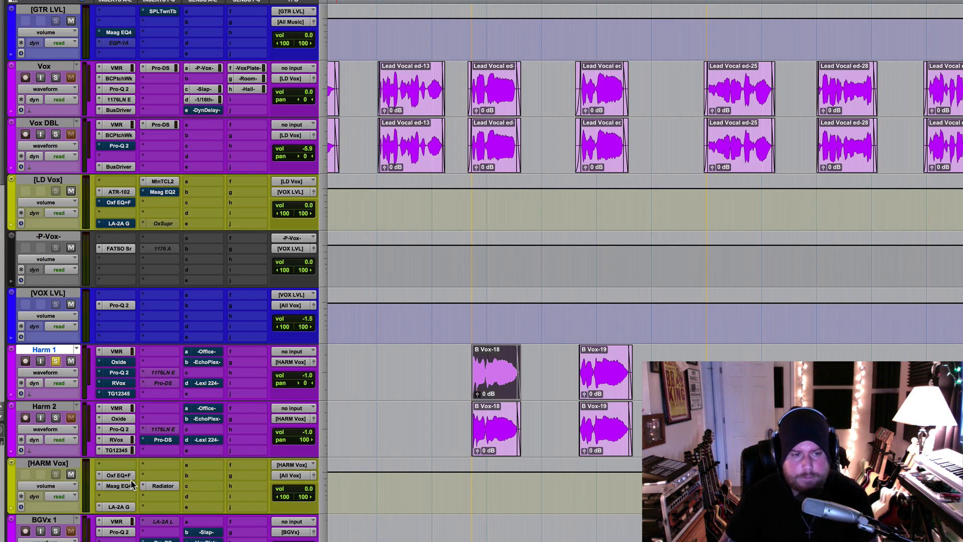
Examine the Oxford EQ+Filters and Maag EQ4 settings on the [HARM Vox] bus, including the Maag 2.5 kHz and air gain controls
{"action": "left_click", "coordinate": [119, 475]}
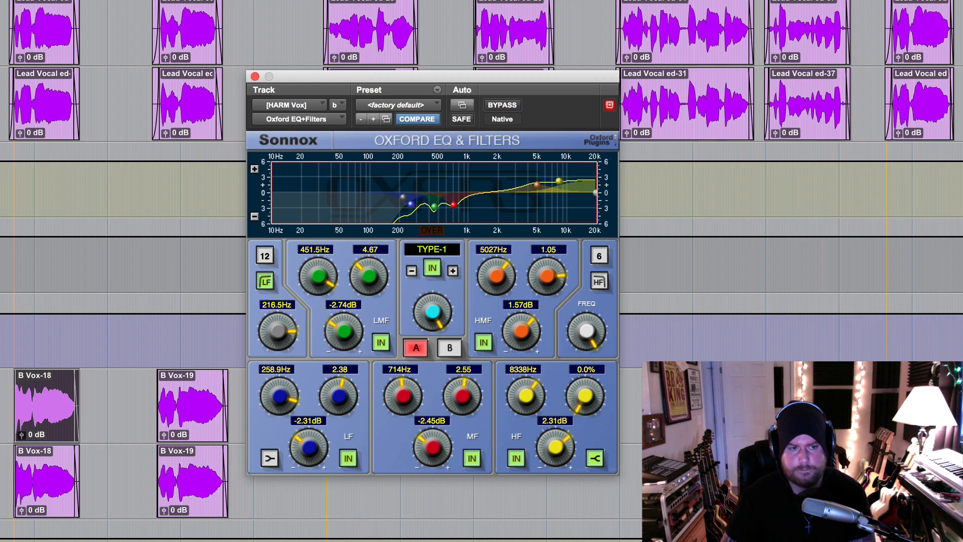
{"action": "left_click", "coordinate": [1, 321]}
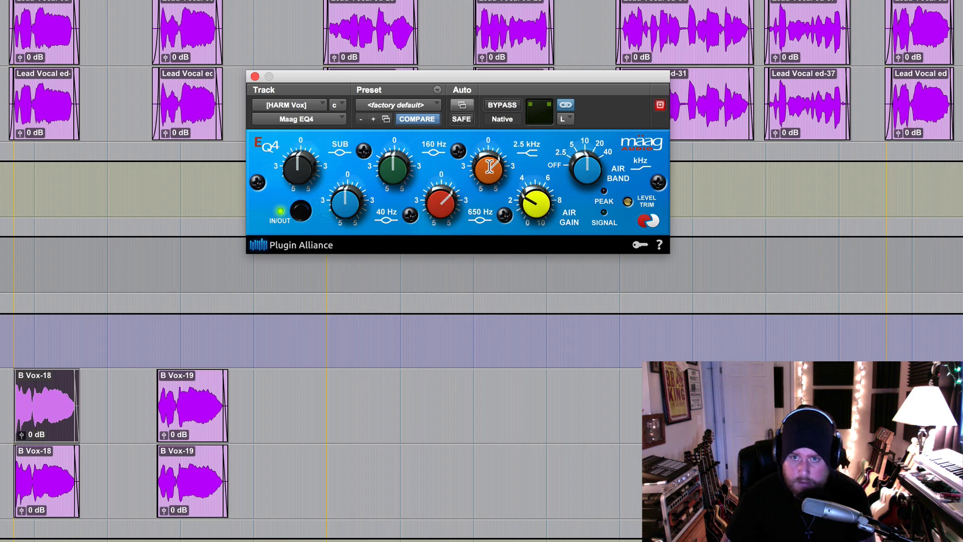
{"action": "mouse_move", "coordinate": [489, 167]}
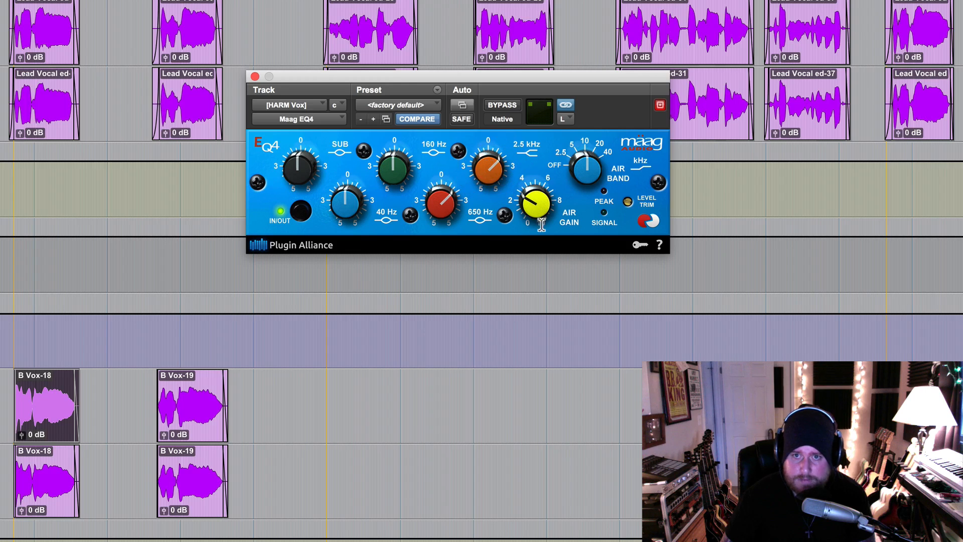
{"action": "mouse_move", "coordinate": [536, 198]}
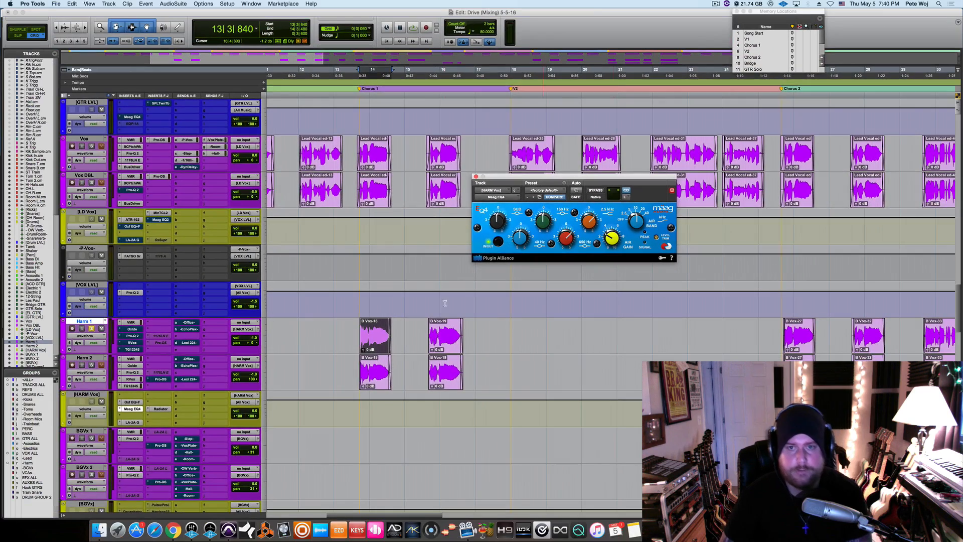
Open the LA-2A on the [HARM Vox] bus and audition the first harmony clip in Chorus 1, toggling the Harm 2 solo
{"action": "left_click", "coordinate": [132, 421]}
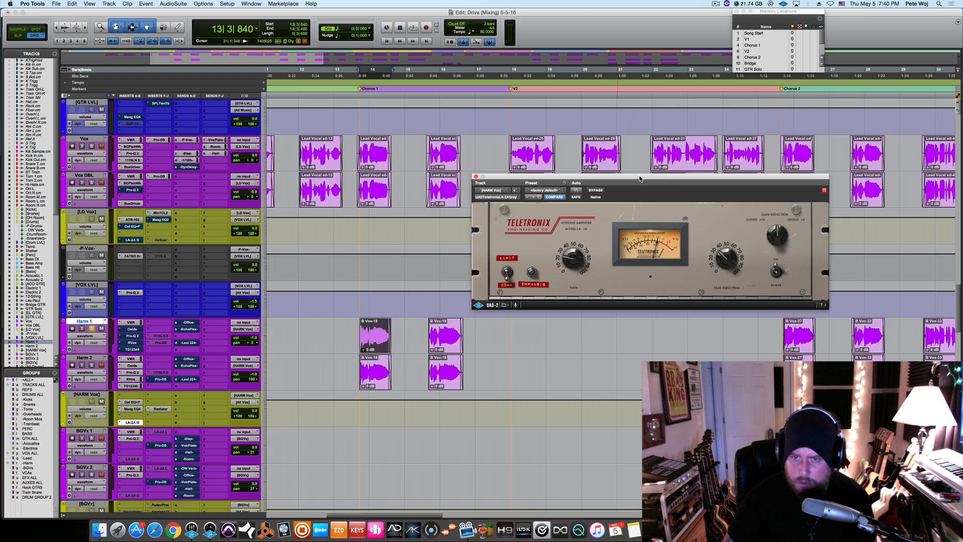
{"action": "key", "text": "space"}
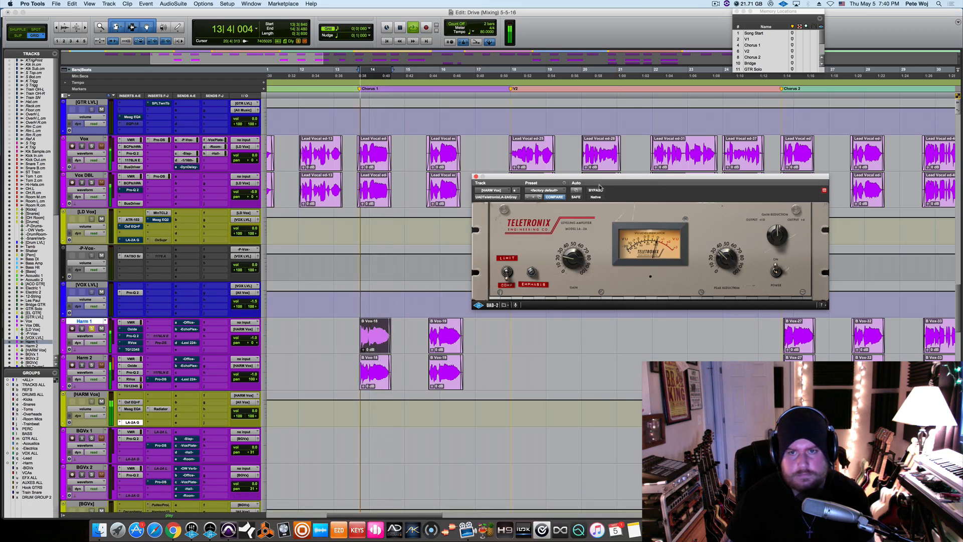
{"action": "left_click", "coordinate": [91, 365]}
{"action": "left_click", "coordinate": [91, 366]}
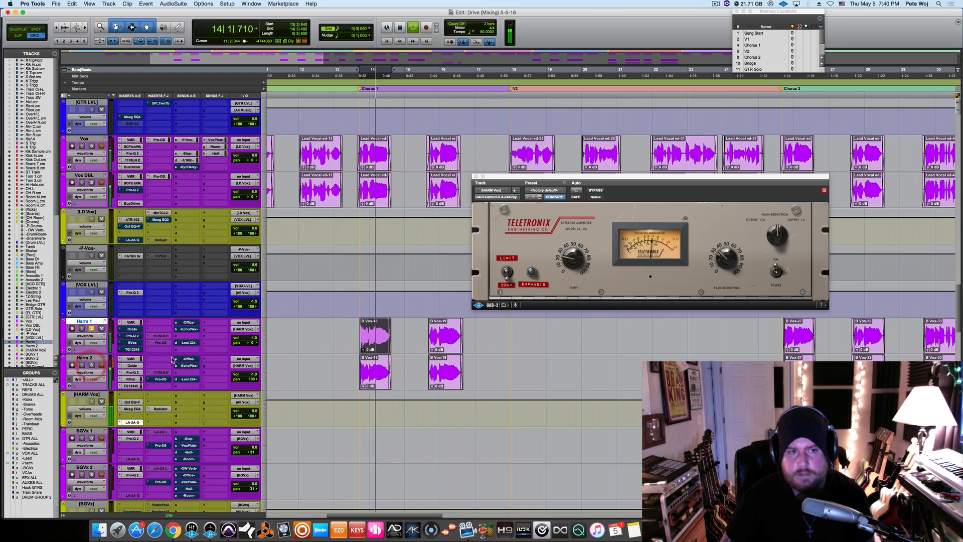
{"action": "key", "text": "space"}
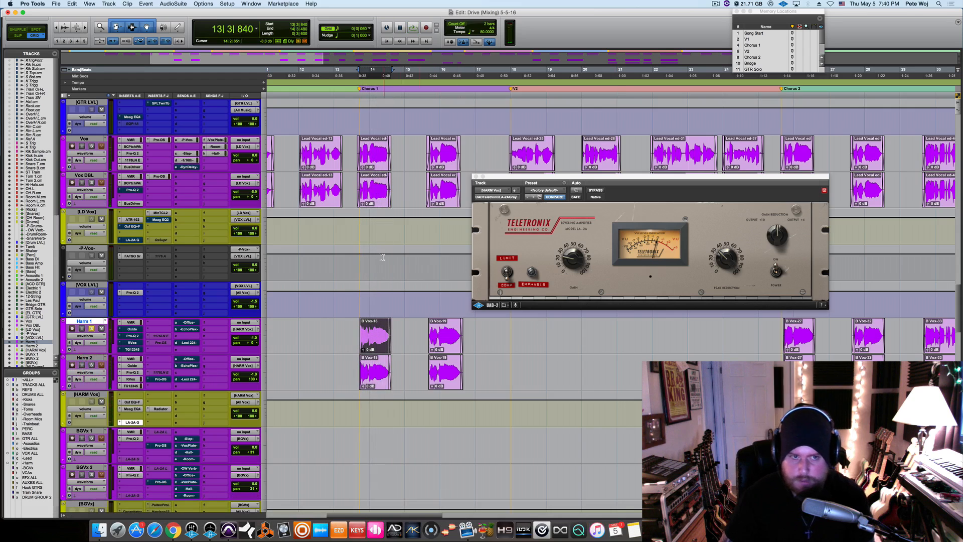
Set the [HARM Vox] bus volume to -0.7 dB and audition the first harmony clip in Chorus 1 through the LA-2A
{"action": "left_click_drag", "start_coordinate": [253, 345], "coordinate": [227, 344]}
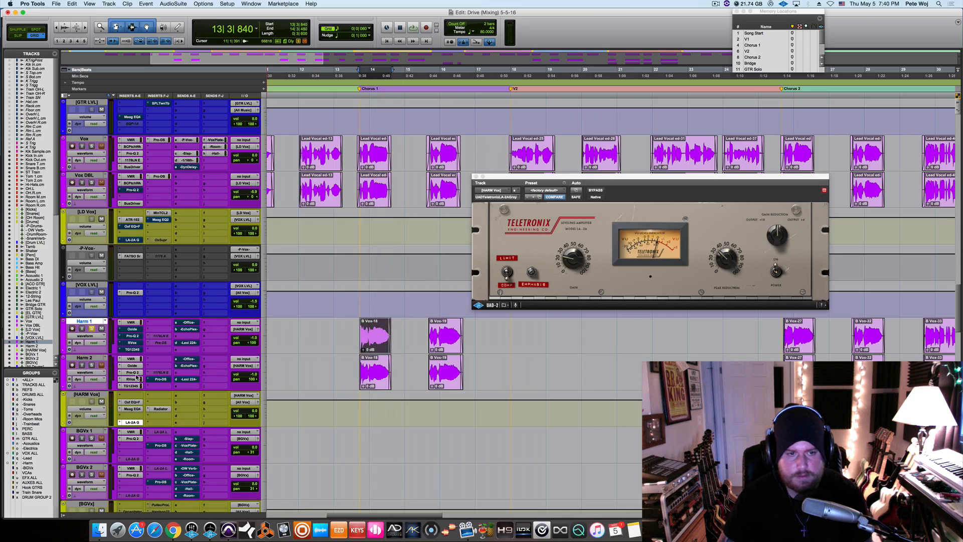
{"action": "left_click", "coordinate": [244, 413]}
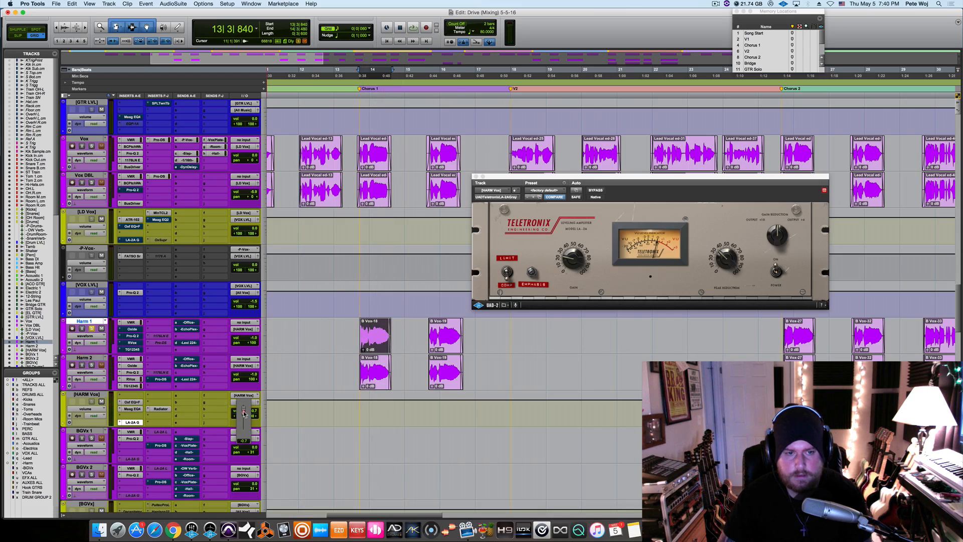
{"action": "left_click", "coordinate": [134, 372], "text": "super"}
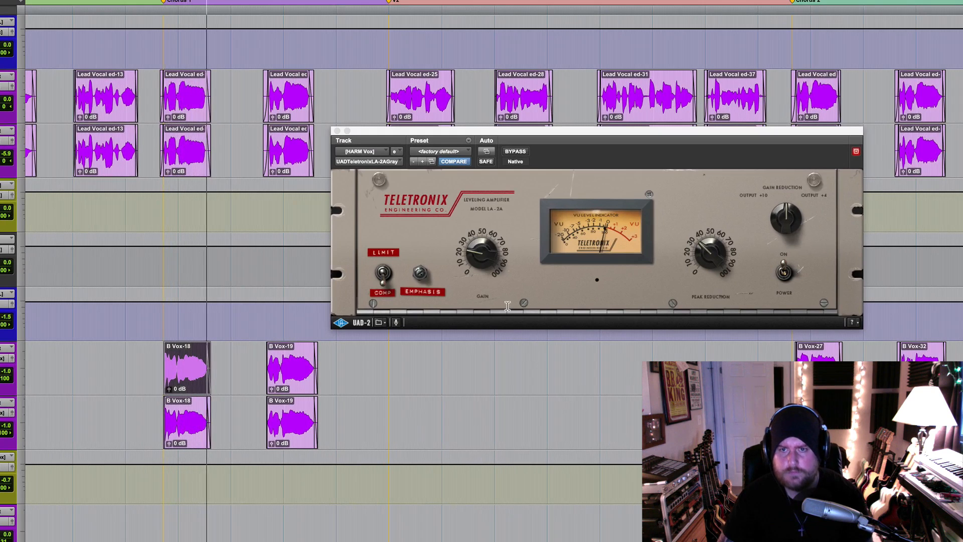
{"action": "key", "text": "space"}
{"action": "key", "text": "space"}
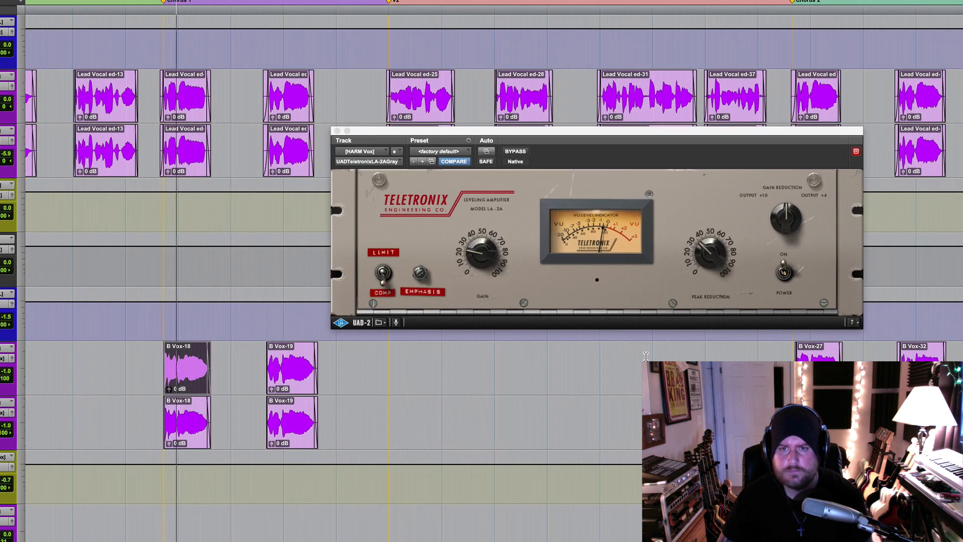
Close the LA-2A and examine the Radiator settings on the [HARM Vox] bus, closing its window when done
{"action": "left_click", "coordinate": [337, 131]}
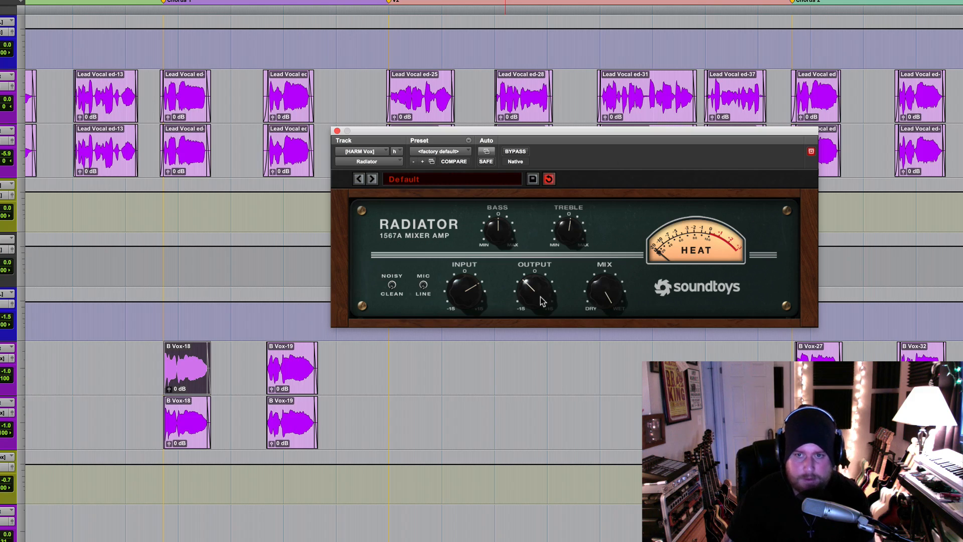
{"action": "left_click", "coordinate": [336, 131]}
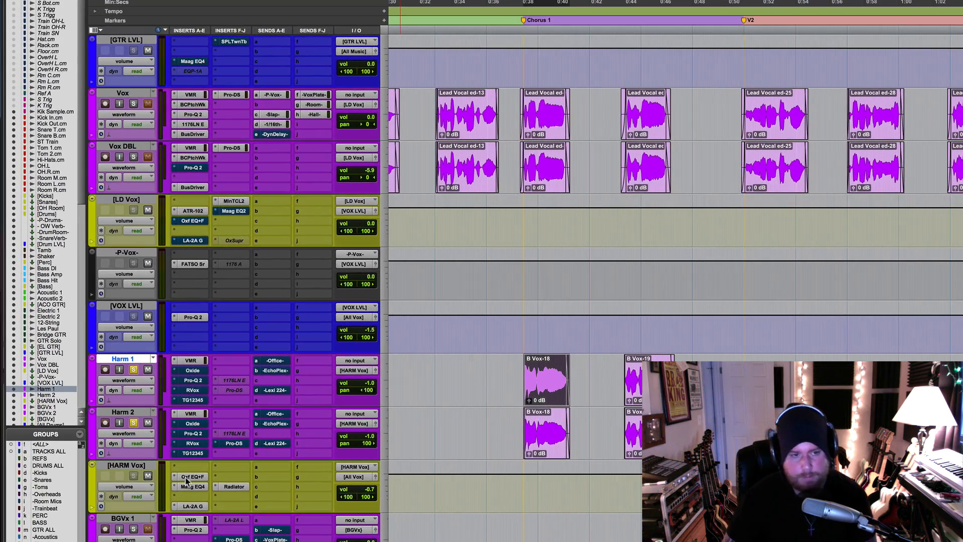
Bypass the [HARM Vox] bus plug-ins, including Maag EQ4 and Radiator, and audition the harmonies with the bus volume at 0.0 dB
{"action": "left_click", "coordinate": [193, 486]}
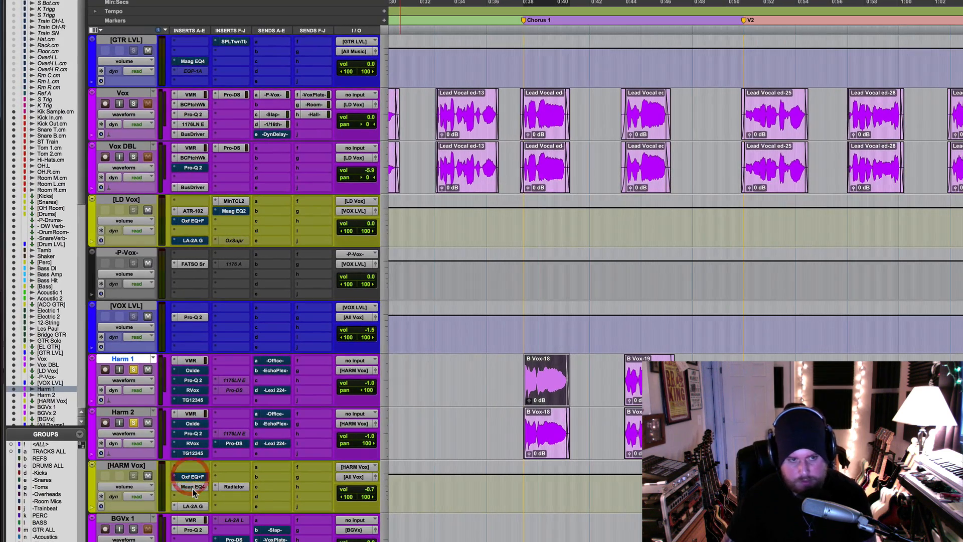
{"action": "left_click", "coordinate": [233, 486], "text": "ctrl+super"}
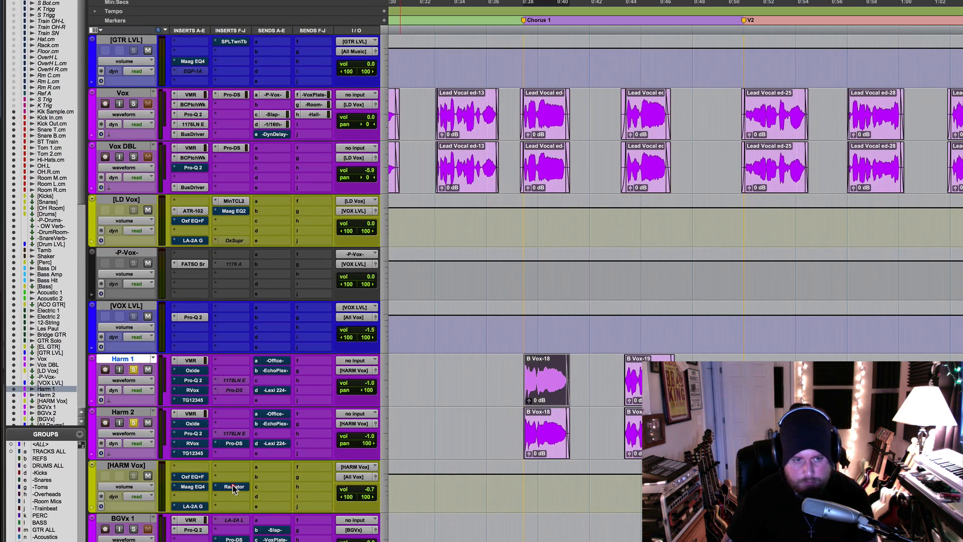
{"action": "left_click", "coordinate": [357, 491]}
{"action": "key", "text": "space"}
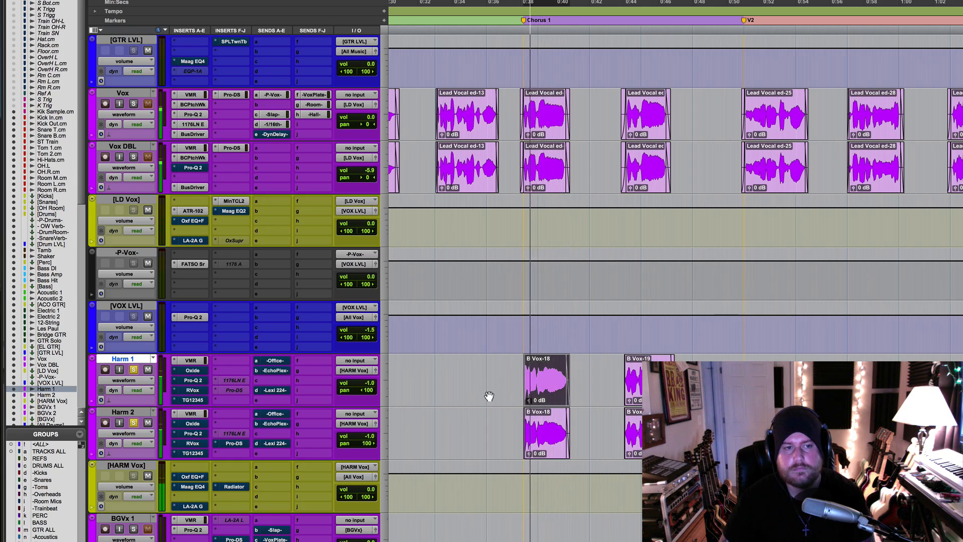
{"action": "key", "text": "space"}
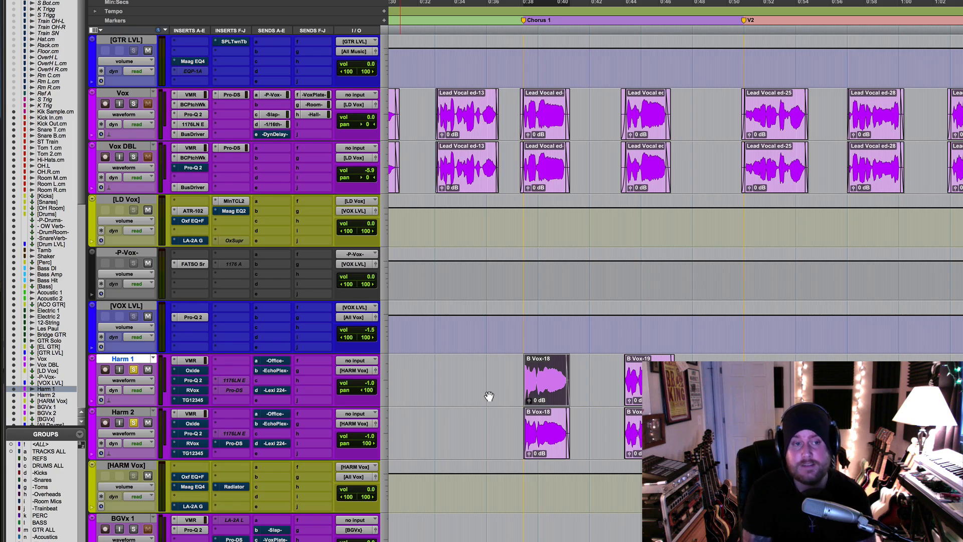
Replay the harmonies and take Oxide, Pro-Q 2, RVox and TG12345 out of bypass on Harm 1
{"action": "left_click", "coordinate": [530, 325]}
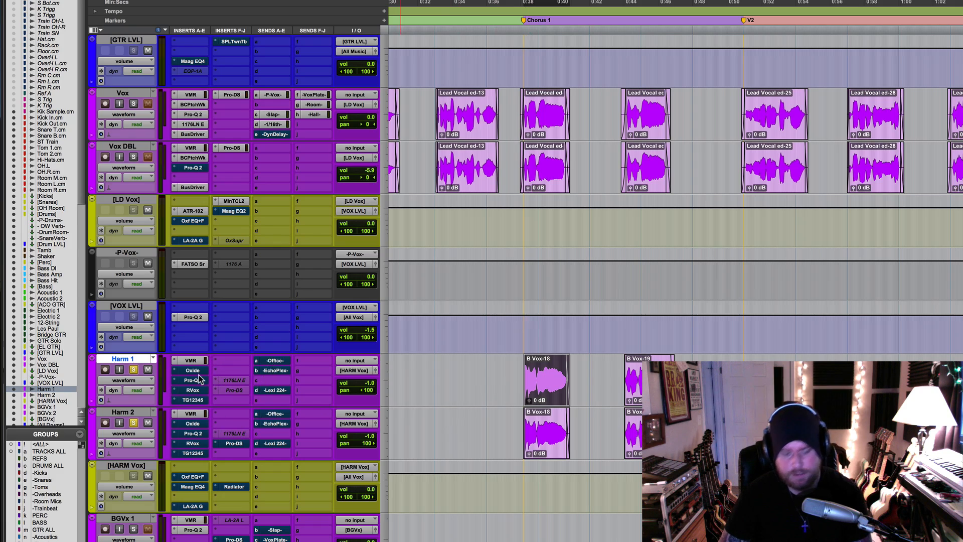
{"action": "key", "text": "space"}
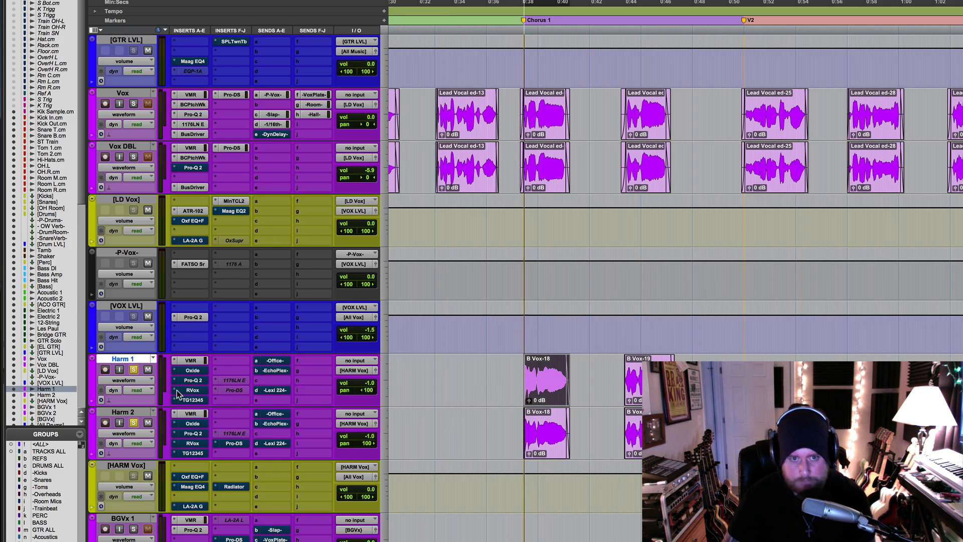
{"action": "left_click", "coordinate": [193, 370], "text": "super"}
{"action": "left_click", "coordinate": [194, 380], "text": "super"}
{"action": "left_click", "coordinate": [195, 390], "text": "super"}
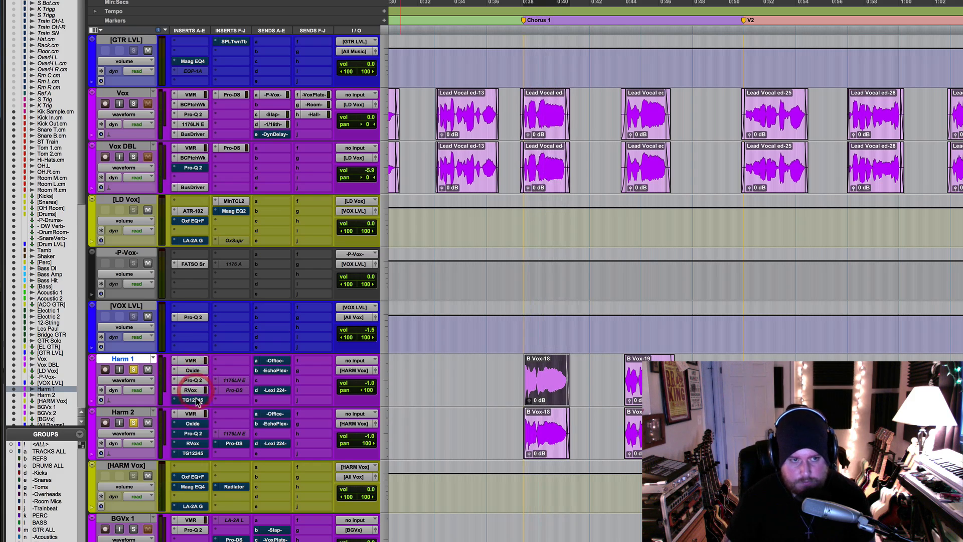
{"action": "left_click", "coordinate": [193, 399], "text": "super"}
Take Oxide, Pro-Q 2, RVox and TG12345 out of bypass on Harm 2 and audition both harmony tracks
{"action": "left_click", "coordinate": [192, 423], "text": "super"}
{"action": "left_click", "coordinate": [193, 434], "text": "super"}
{"action": "left_click", "coordinate": [196, 444], "text": "super"}
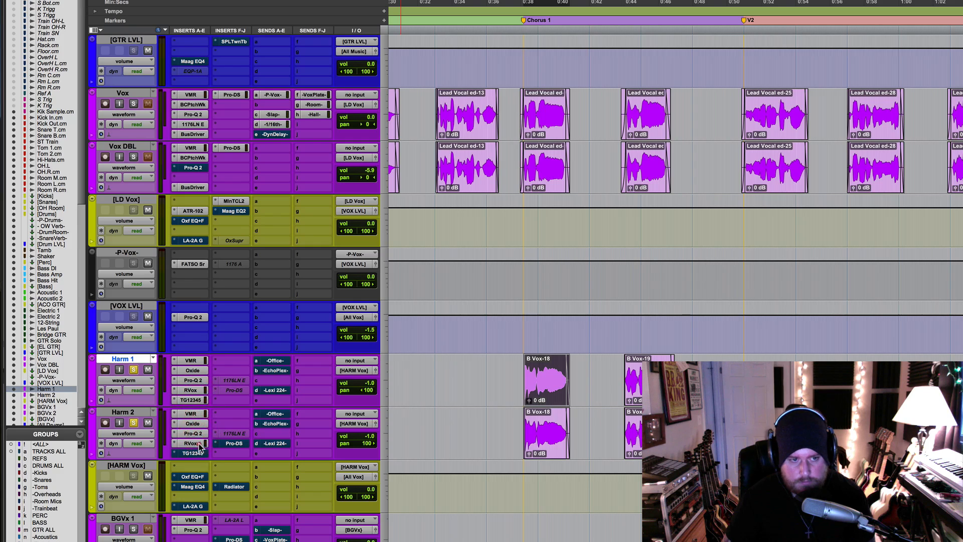
{"action": "left_click", "coordinate": [193, 453], "text": "super"}
{"action": "key", "text": "space"}
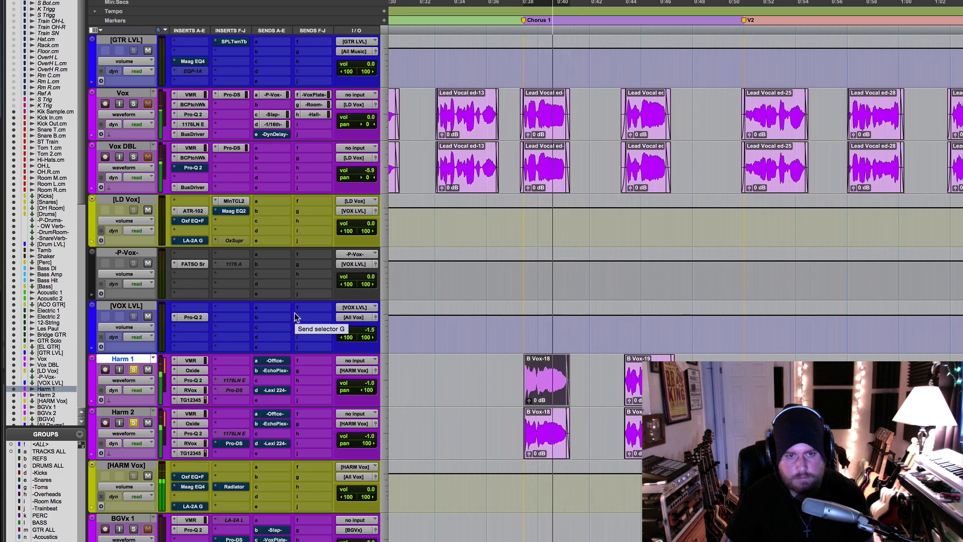
{"action": "key", "text": "space"}
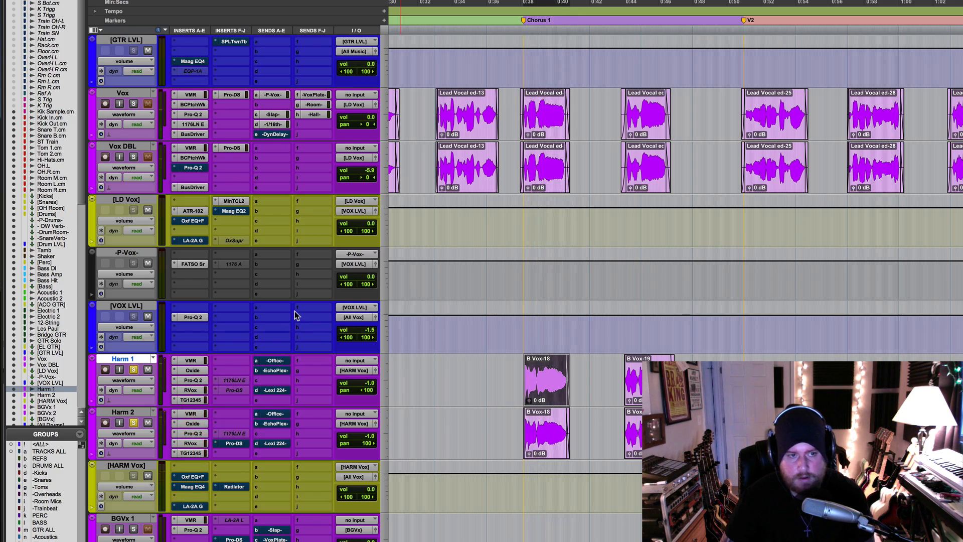
Solo Vox and Vox DBL alongside the harmonies and audition them with the [HARM Vox] bus volume at -4.0 dB
{"action": "left_click", "coordinate": [133, 104]}
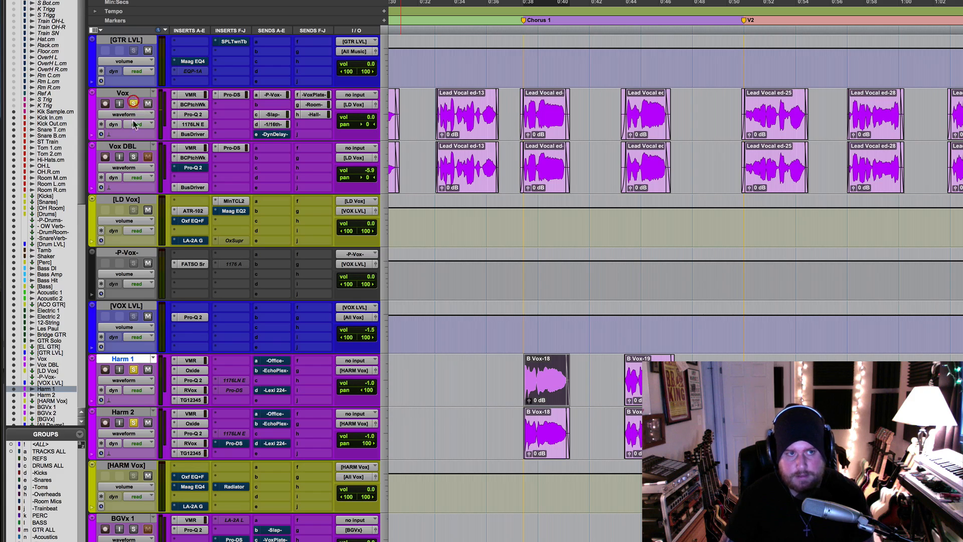
{"action": "left_click", "coordinate": [355, 493]}
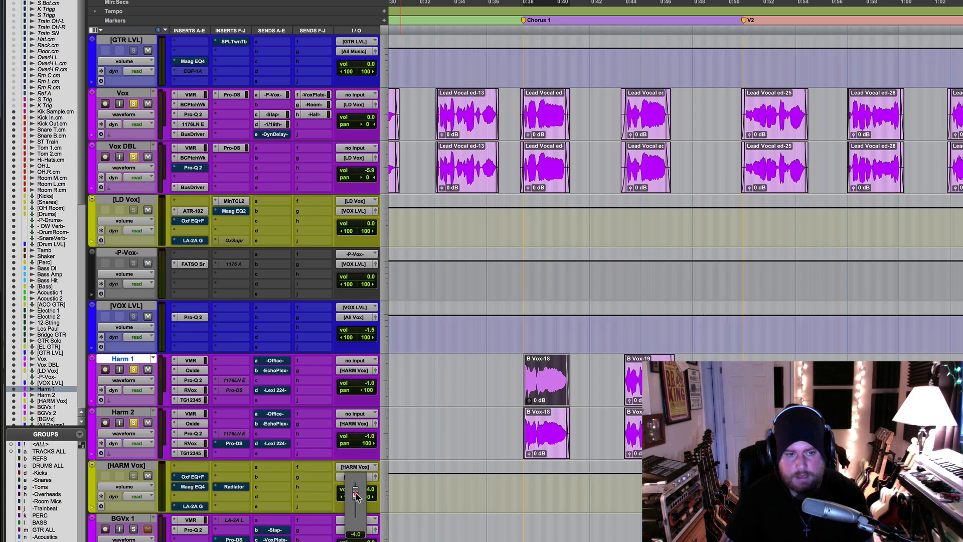
{"action": "left_click_drag", "start_coordinate": [355, 496], "coordinate": [356, 496]}
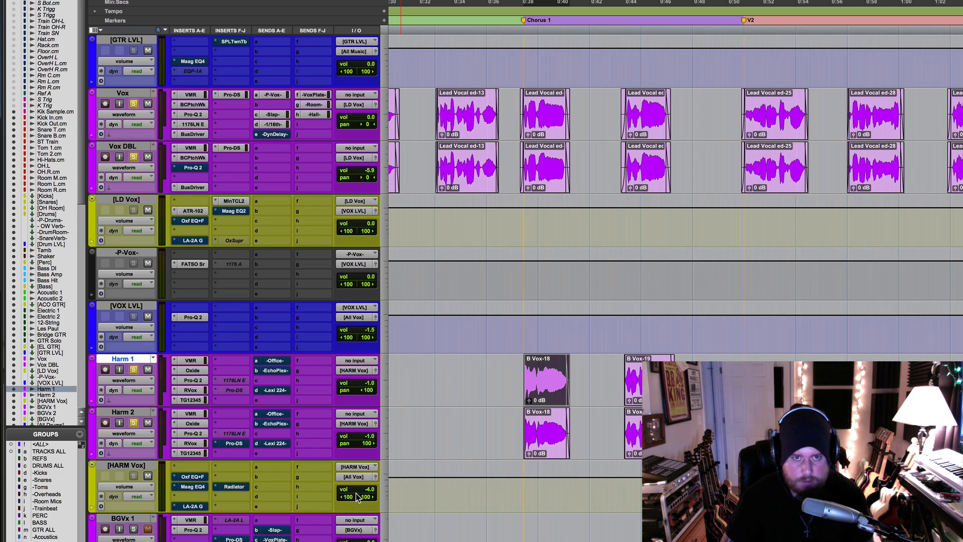
{"action": "key", "text": "space"}
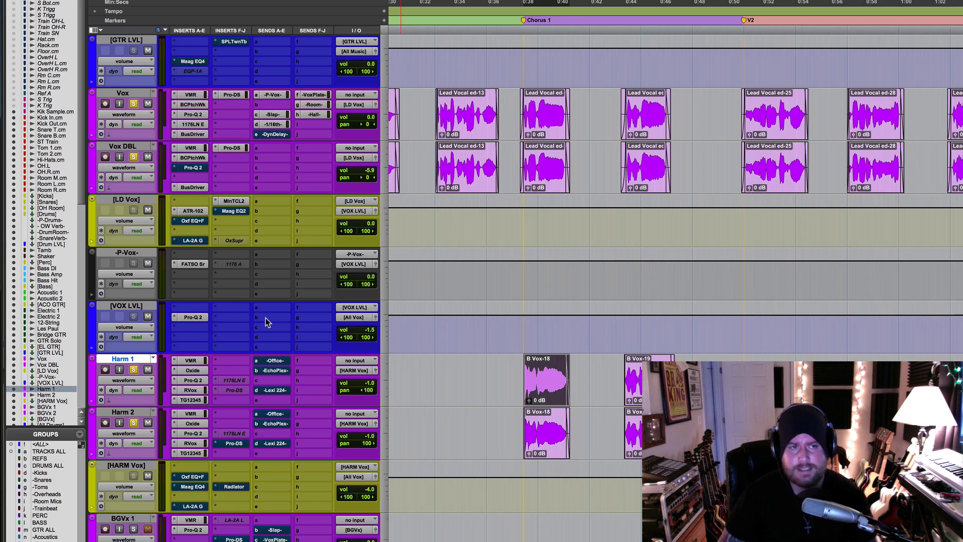
Unsolo Harm 1, Harm 2, Vox and Vox DBL, and play the full mix from just before Chorus 1
{"action": "left_click", "coordinate": [134, 369]}
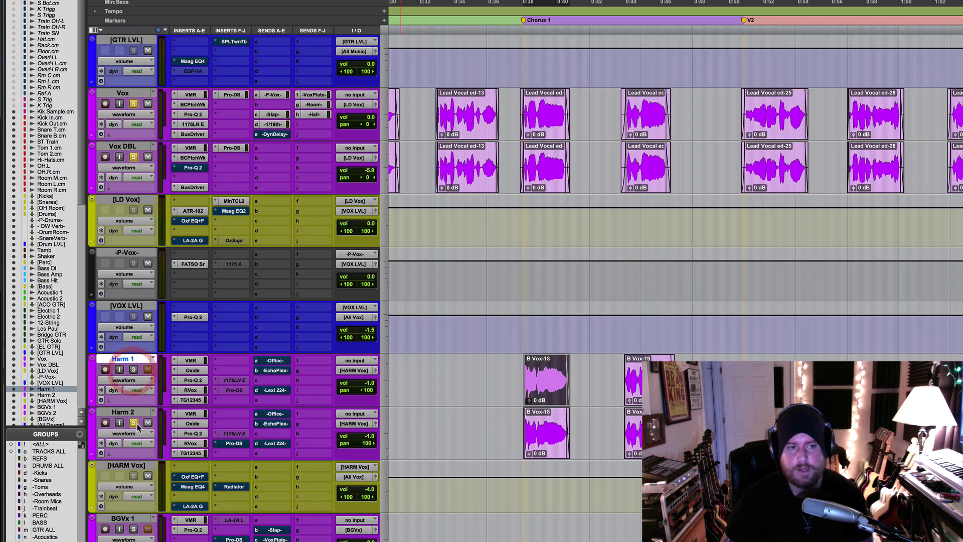
{"action": "left_click", "coordinate": [134, 422]}
{"action": "left_click", "coordinate": [134, 104]}
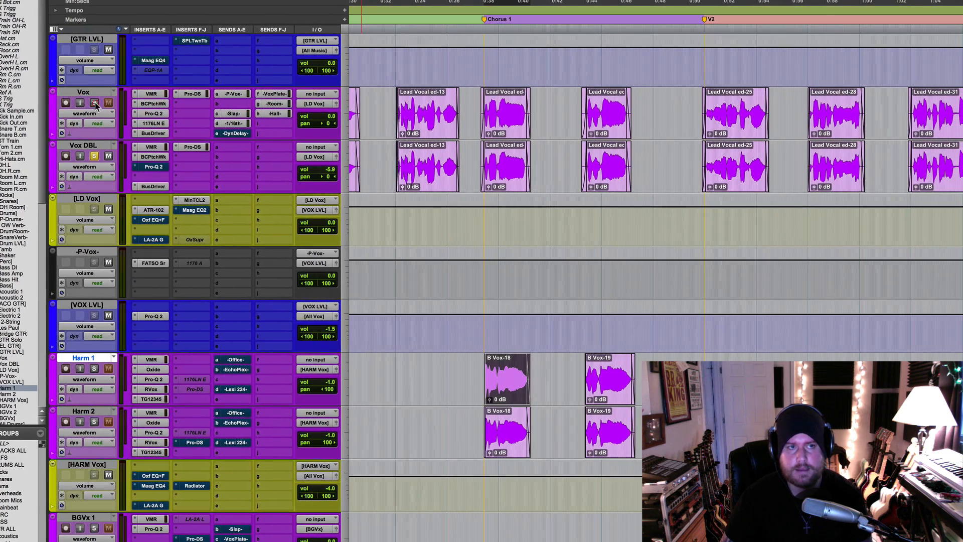
{"action": "left_click", "coordinate": [94, 156]}
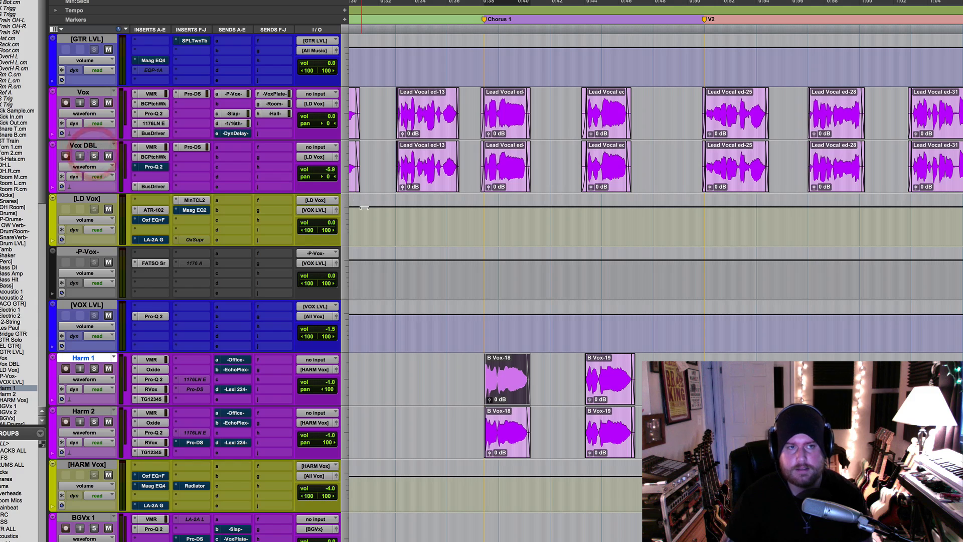
{"action": "left_click", "coordinate": [476, 362]}
{"action": "key", "text": "space"}
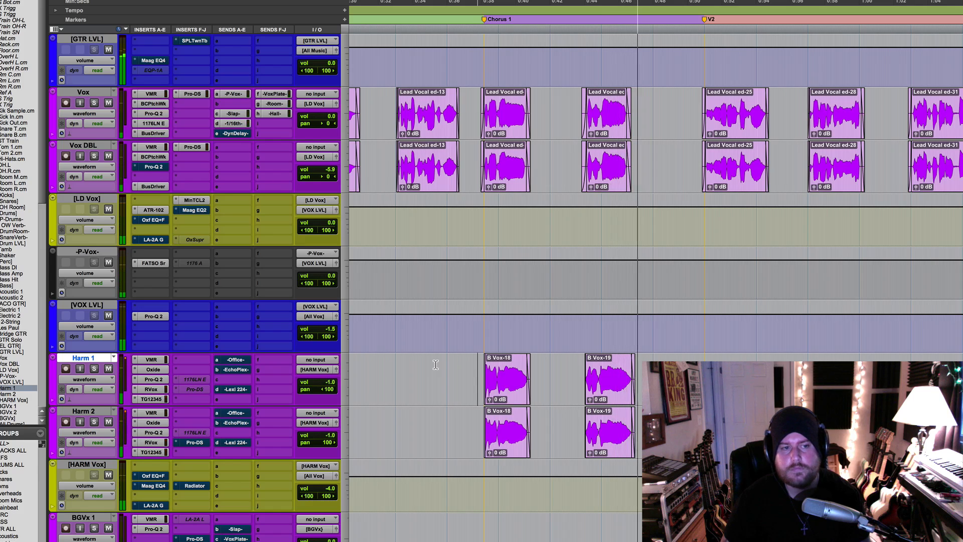
{"action": "key", "text": "space"}
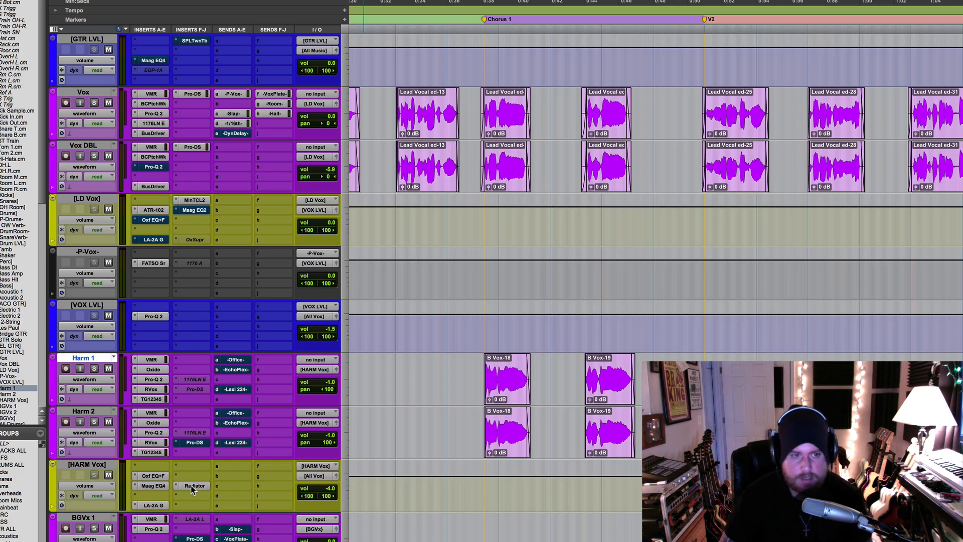
Solo Vox, Vox DBL, Harm 1 and Harm 2, and audition the first harmony clip in Chorus 1 with the lead vocals
{"action": "left_click", "coordinate": [513, 399]}
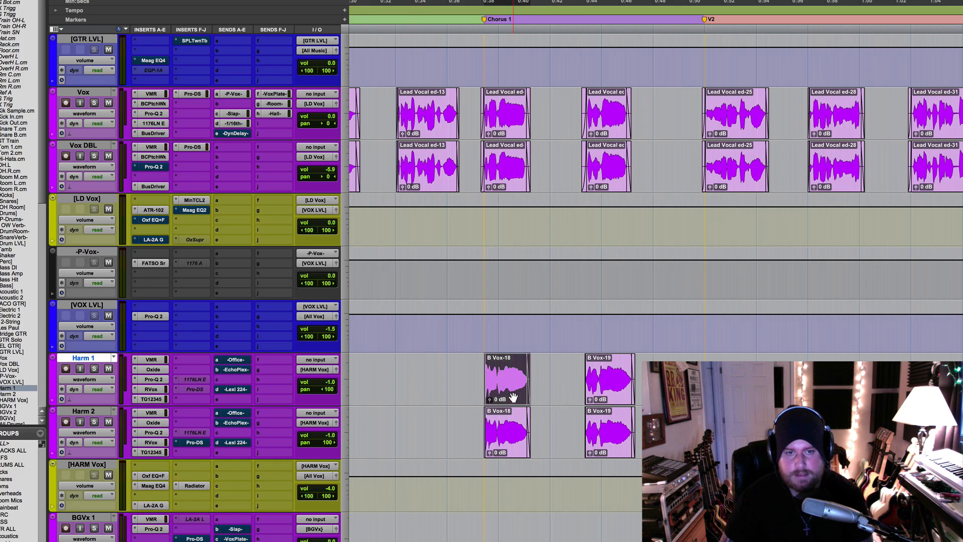
{"action": "left_click", "coordinate": [94, 103]}
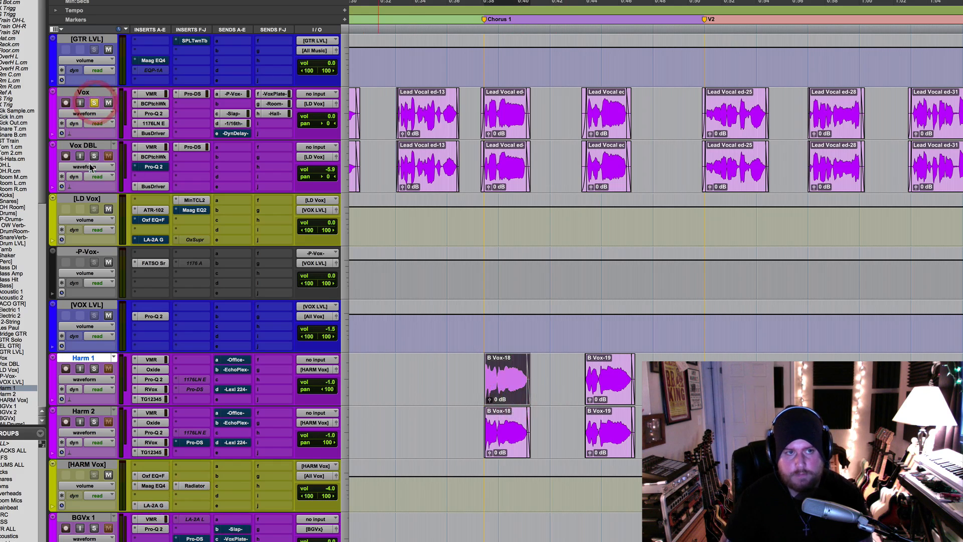
{"action": "left_click", "coordinate": [94, 156]}
{"action": "left_click", "coordinate": [94, 369]}
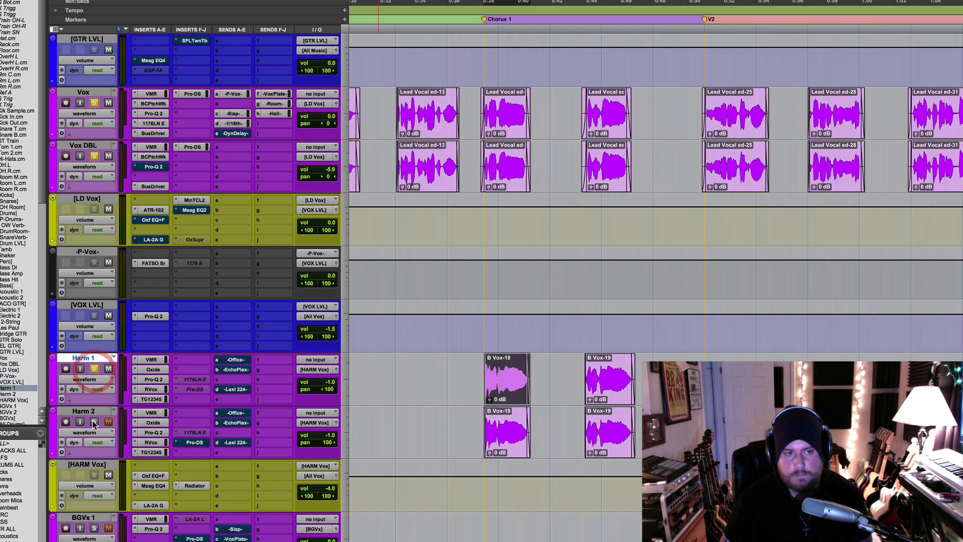
{"action": "left_click", "coordinate": [93, 422]}
{"action": "key", "text": "space"}
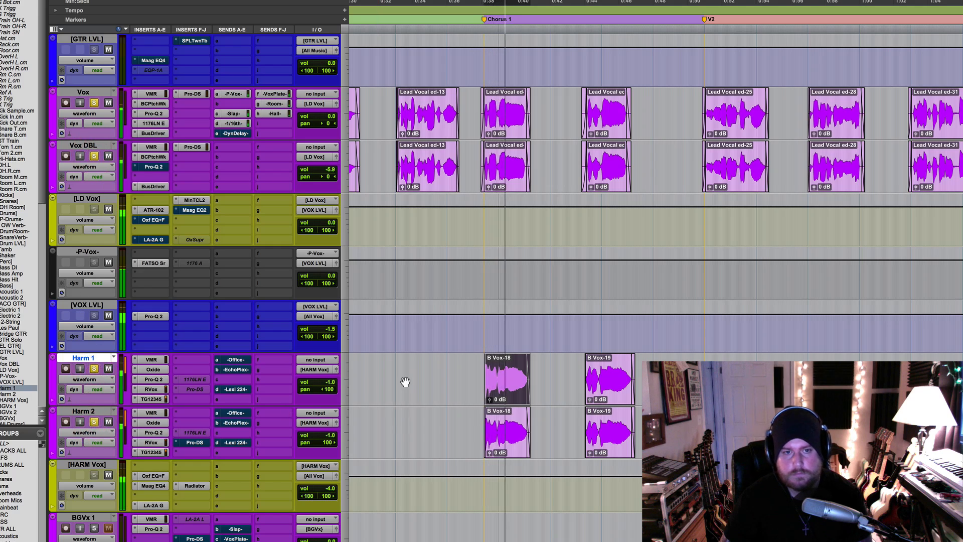
{"action": "key", "text": "space"}
{"action": "key", "text": "space"}
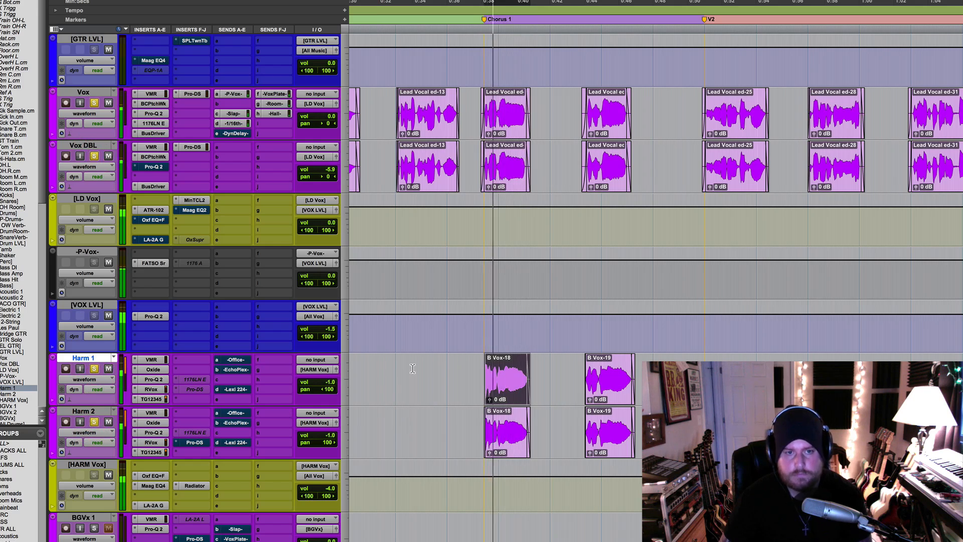
{"action": "key", "text": "space"}
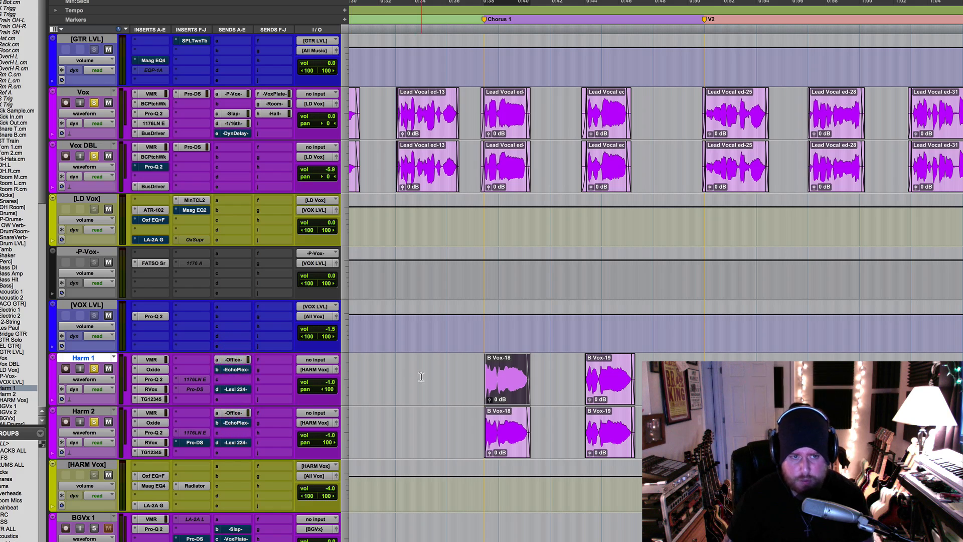
Audition the soloed harmonies with the -Office- send active and raise the [HARM Vox] bus volume to 0.0 dB
{"action": "key", "text": "space"}
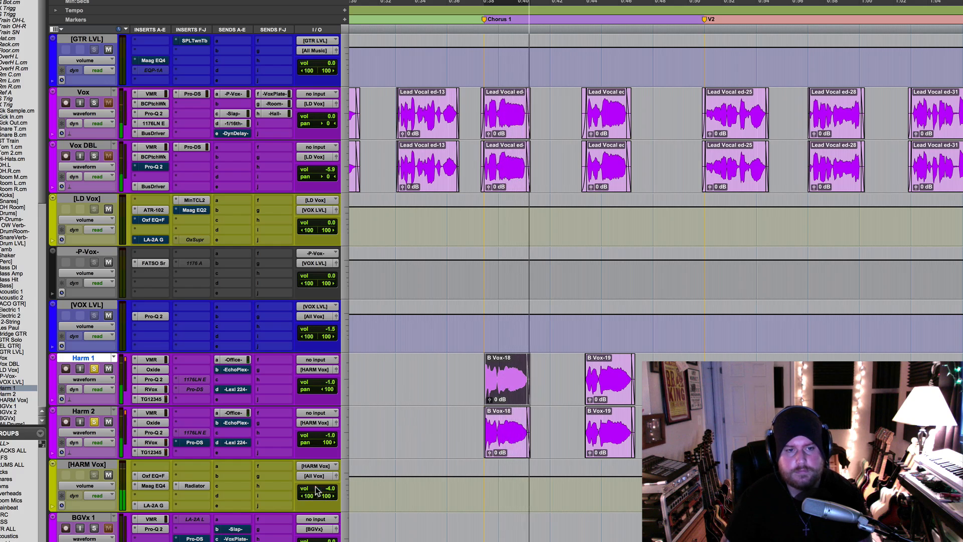
{"action": "left_click_drag", "start_coordinate": [315, 489], "coordinate": [314, 485]}
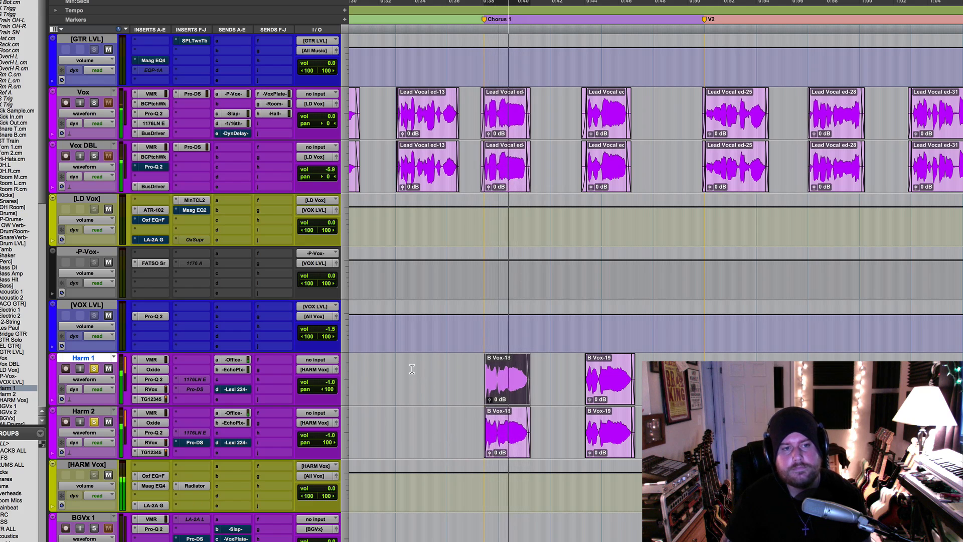
Unmute the -Lexi 224- send on Harm 1 for playback and set the [HARM Vox] bus volume to -4.0 dB
{"action": "left_click", "coordinate": [234, 390]}
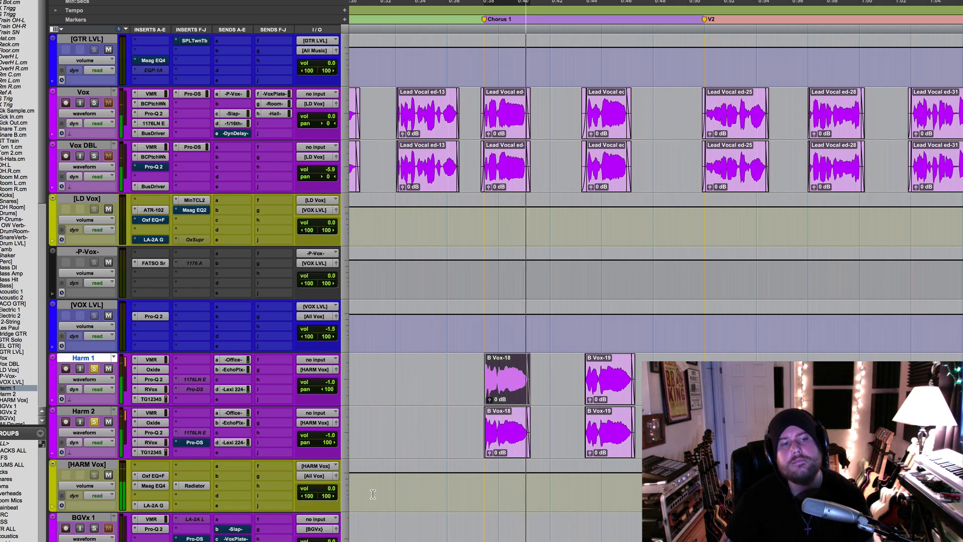
{"action": "left_click", "coordinate": [320, 489]}
{"action": "left_click_drag", "start_coordinate": [319, 491], "coordinate": [319, 492]}
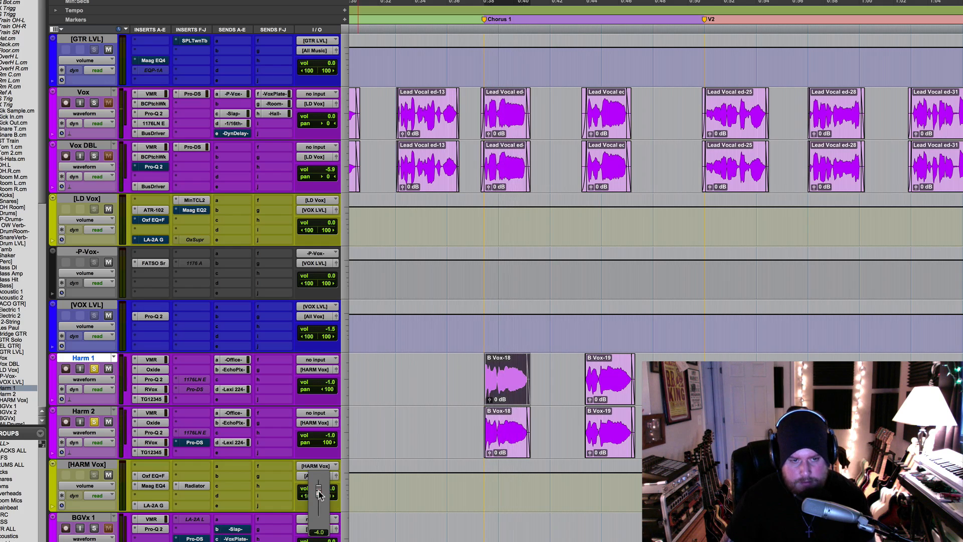
Keep the [HARM Vox] bus volume at -4.0 dB, unsolo Harm 1 and Harm 2, and play the full mix through Chorus 1
{"action": "left_click_drag", "start_coordinate": [318, 490], "coordinate": [317, 490]}
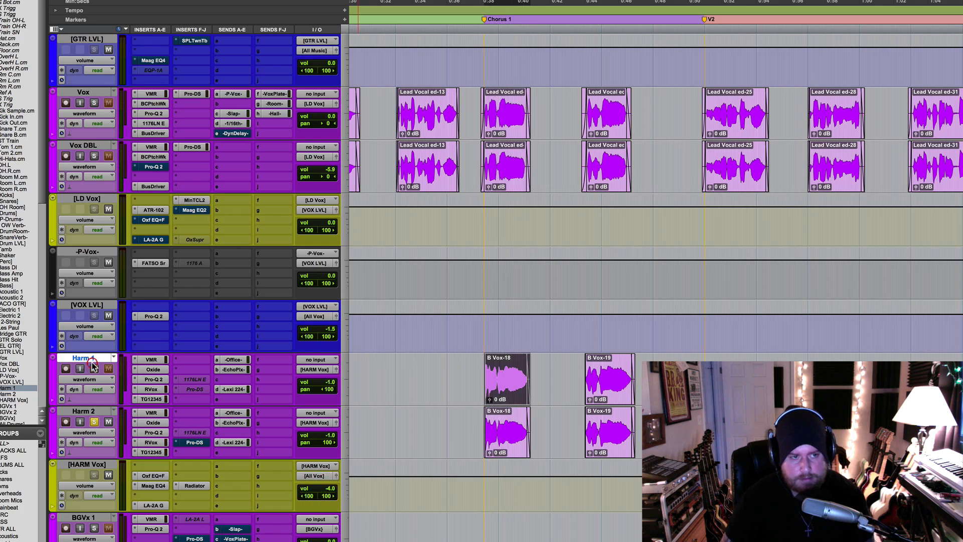
{"action": "left_click", "coordinate": [94, 421]}
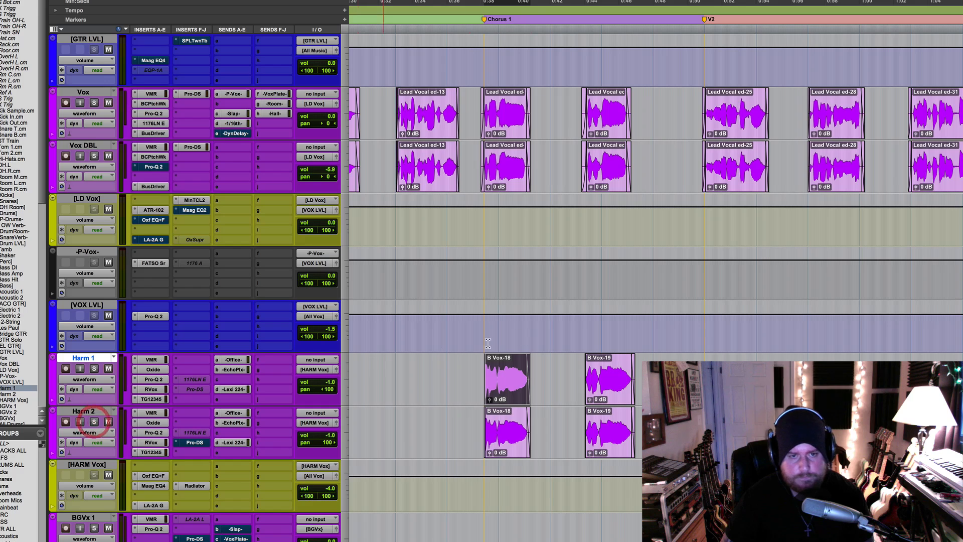
{"action": "left_click", "coordinate": [475, 369]}
{"action": "key", "text": "space"}
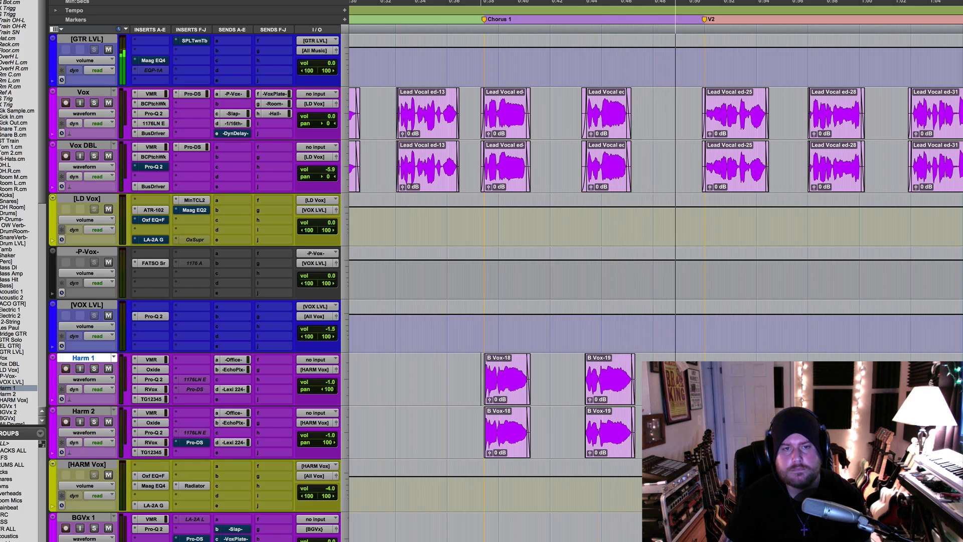
{"action": "key", "text": "space"}
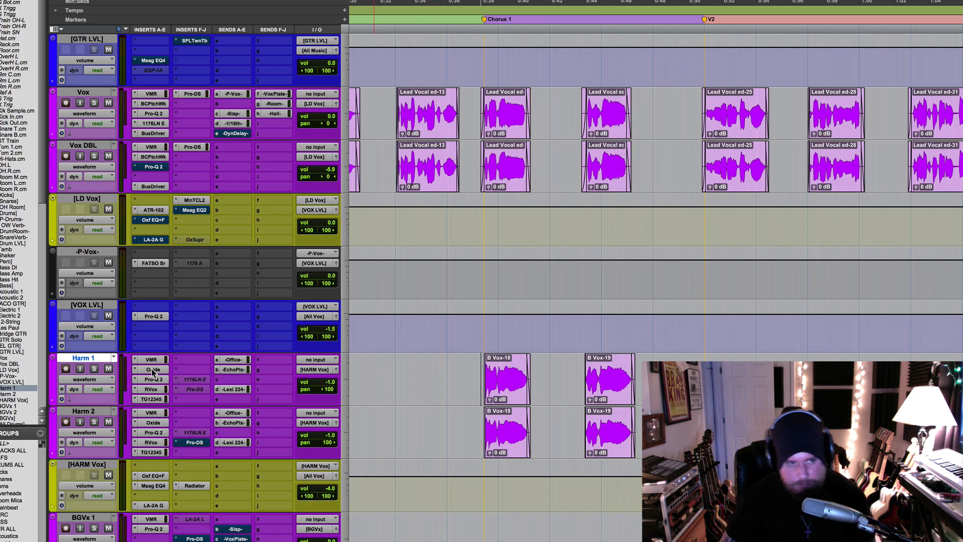
Bypass Oxide, Pro-Q 2, RVox and TG12345 on the Harm 1 and Harm 2 tracks
{"action": "left_click", "coordinate": [154, 390], "text": "super"}
{"action": "left_click", "coordinate": [155, 400], "text": "super"}
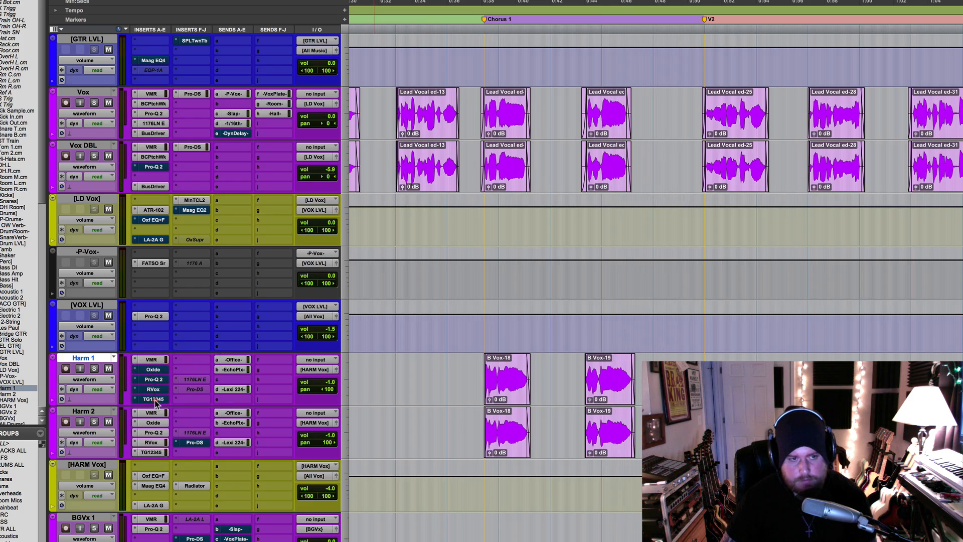
{"action": "left_click", "coordinate": [157, 433], "text": "super"}
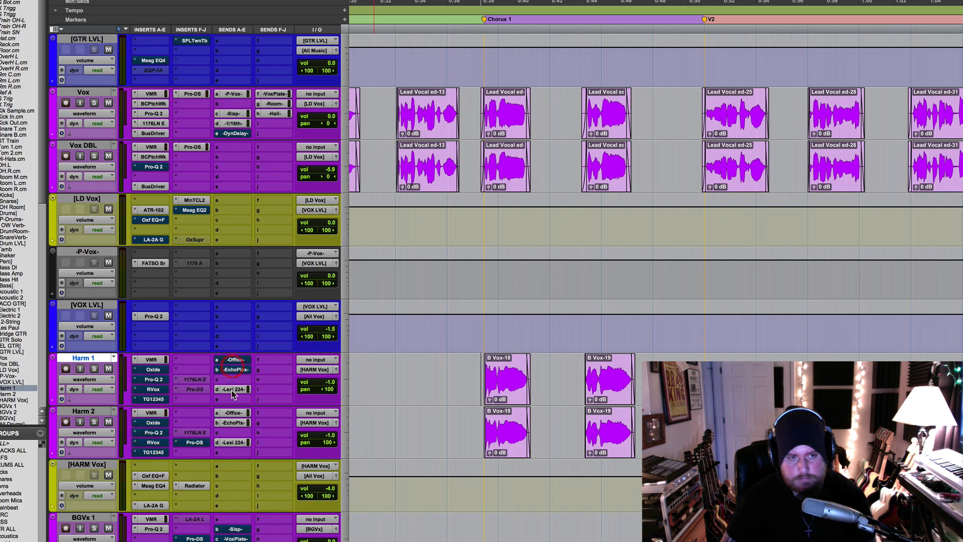
Mute the -Office-, -EchoPlex- and -Lexi 224- sends on Harm 1 and Harm 2
{"action": "left_click", "coordinate": [235, 429], "text": "super"}
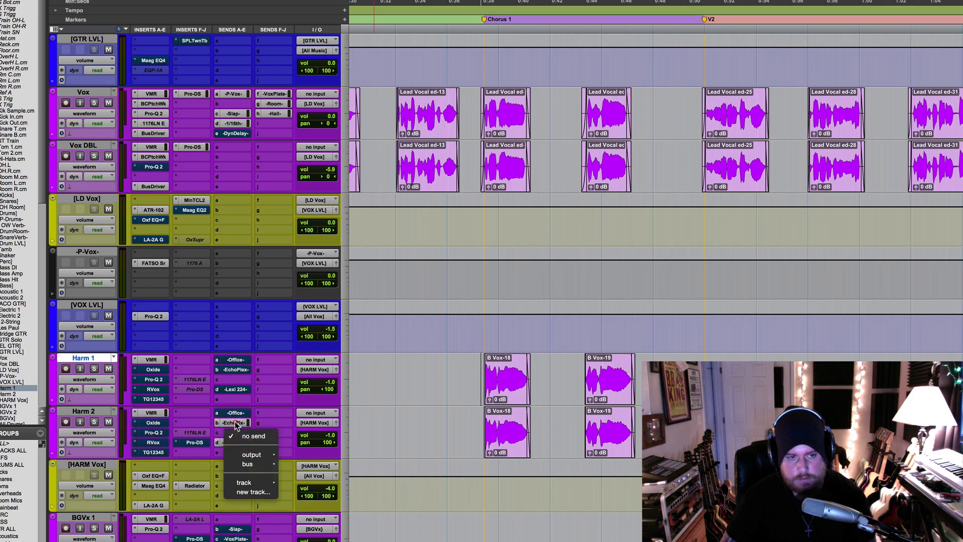
{"action": "left_click", "coordinate": [236, 422]}
{"action": "left_click", "coordinate": [236, 423], "text": "super"}
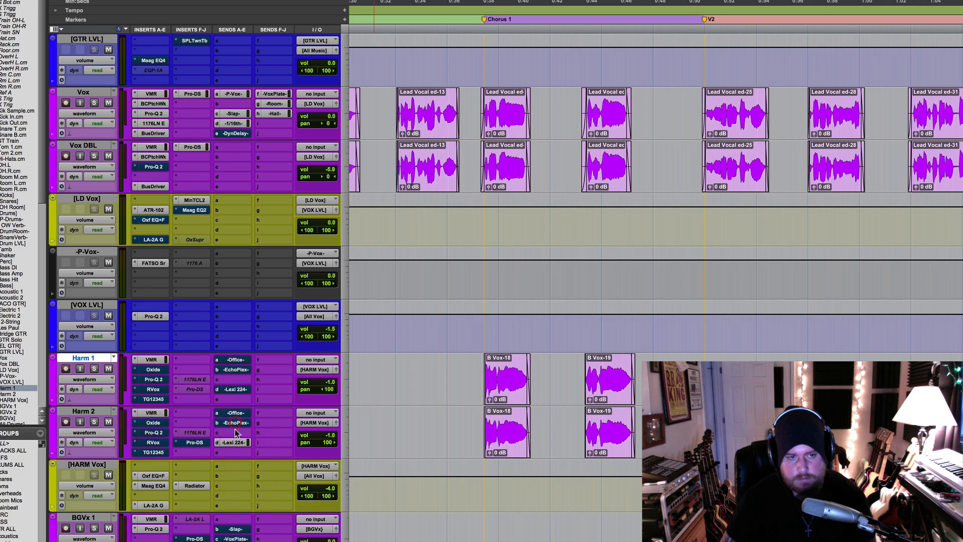
Bypass Oxf EQ+F, Maag EQ4, LA-2A G and Radiator on the [HARM Vox] bus and audition Chorus 1 in the full mix
{"action": "left_click", "coordinate": [157, 485], "text": "super"}
{"action": "left_click", "coordinate": [156, 505], "text": "super"}
{"action": "left_click", "coordinate": [192, 486], "text": "super"}
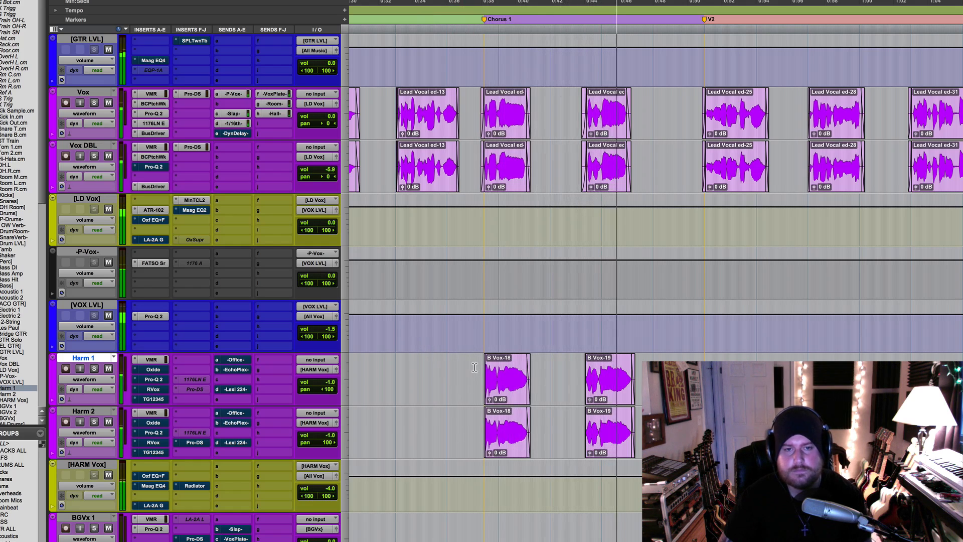
{"action": "key", "text": "space"}
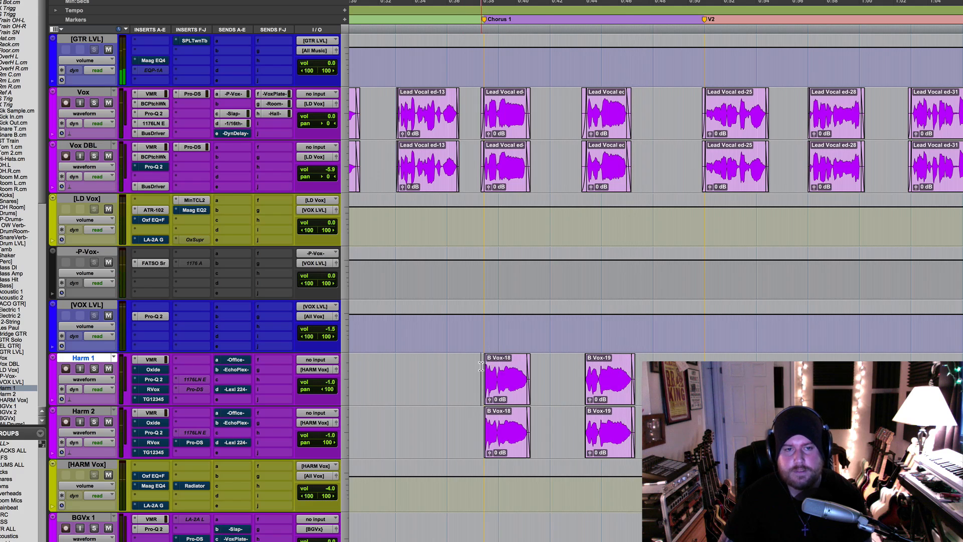
Play the range of both Chorus 1 harmony clips while re-enabling Oxide, Pro-Q 2, RVox and TG12345 on Harm 1 and Harm 2
{"action": "left_click_drag", "start_coordinate": [480, 366], "coordinate": [637, 388]}
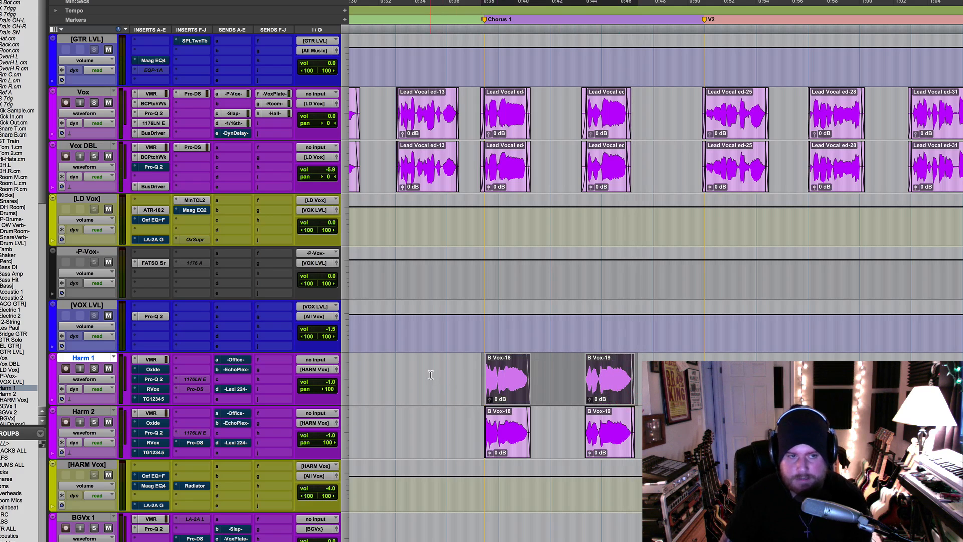
{"action": "key", "text": "space"}
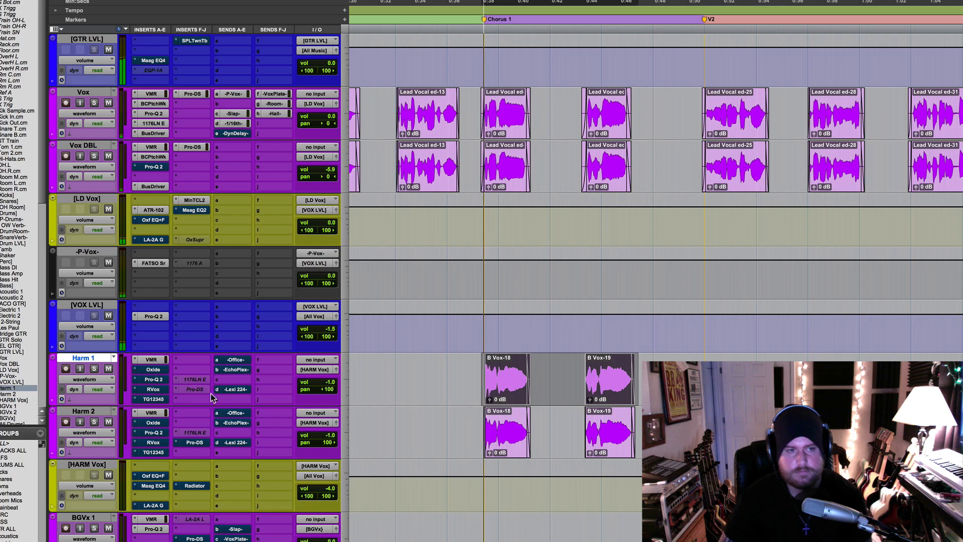
{"action": "left_click", "coordinate": [154, 370], "text": "super"}
{"action": "left_click", "coordinate": [155, 379], "text": "super"}
{"action": "left_click", "coordinate": [155, 389], "text": "super"}
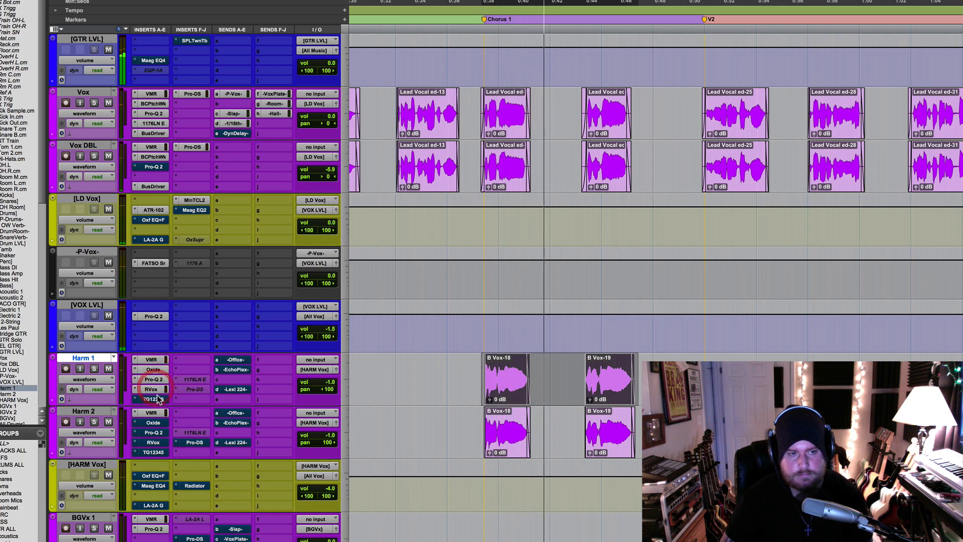
{"action": "left_click", "coordinate": [154, 398], "text": "super"}
{"action": "left_click", "coordinate": [155, 432], "text": "super"}
{"action": "left_click", "coordinate": [154, 432], "text": "super"}
{"action": "left_click", "coordinate": [154, 442], "text": "super"}
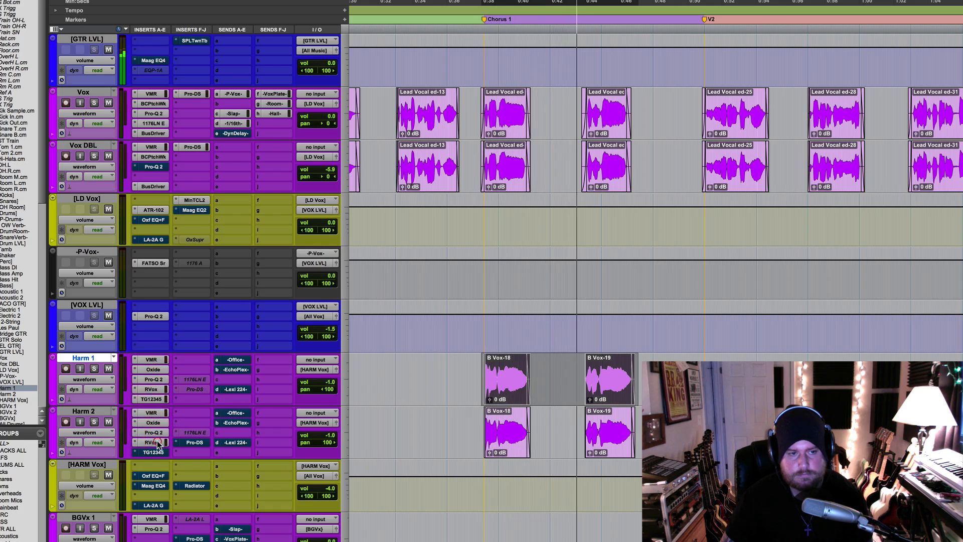
{"action": "left_click", "coordinate": [154, 452], "text": "super"}
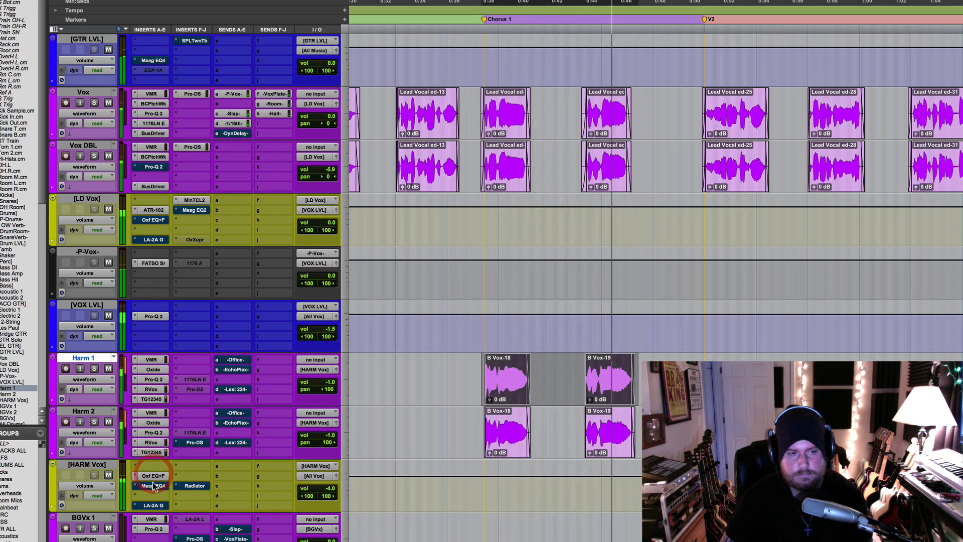
Re-enable Oxf EQ+F, Maag EQ4, LA-2A G and Radiator on the [HARM Vox] bus during playback
{"action": "left_click", "coordinate": [152, 475], "text": "super"}
{"action": "left_click", "coordinate": [153, 485], "text": "super"}
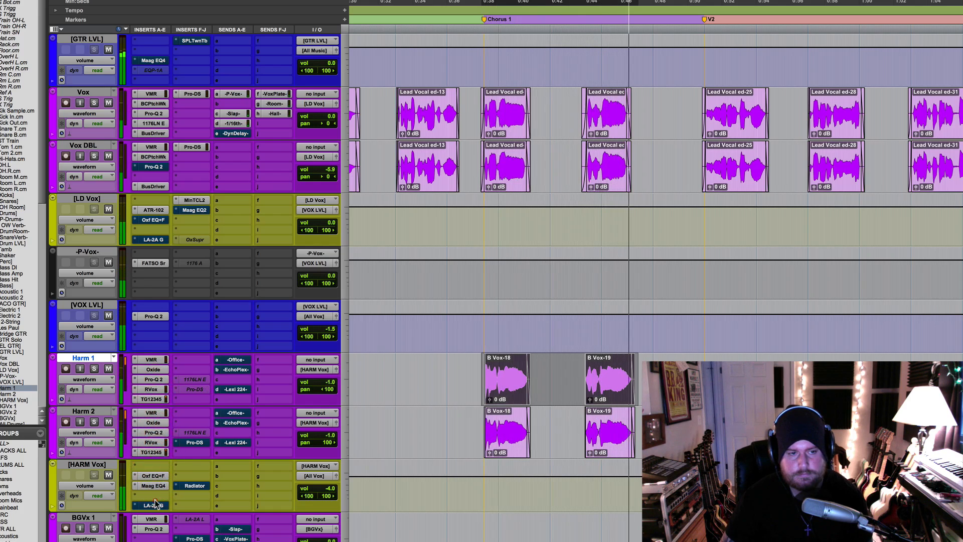
{"action": "left_click", "coordinate": [193, 485], "text": "super"}
Unmute the -Office-, -EchoPlex- and -Lexi 224- sends on Harm 1 and Harm 2, audition the harmonies in the mix, and stop playback
{"action": "left_click", "coordinate": [233, 359], "text": "super"}
{"action": "left_click", "coordinate": [237, 370], "text": "super"}
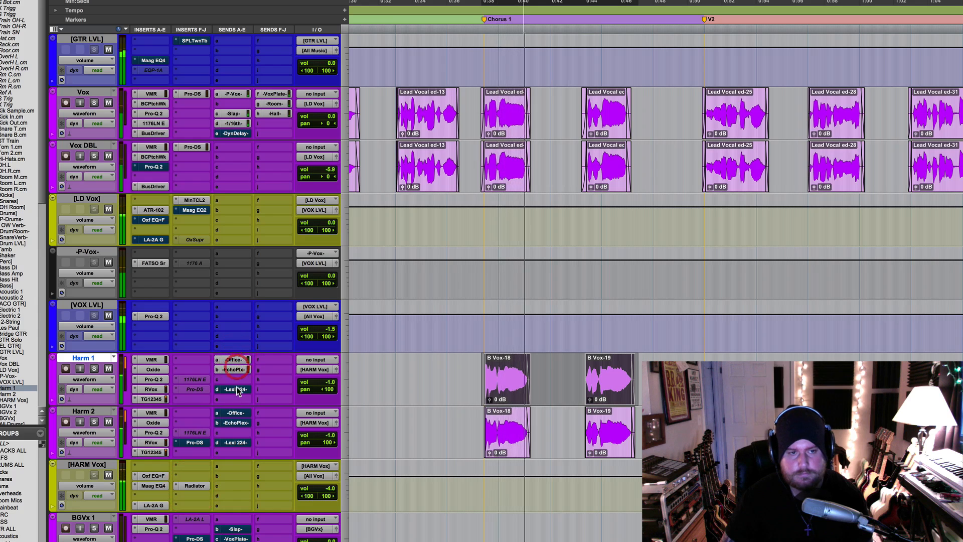
{"action": "left_click", "coordinate": [235, 413], "text": "super"}
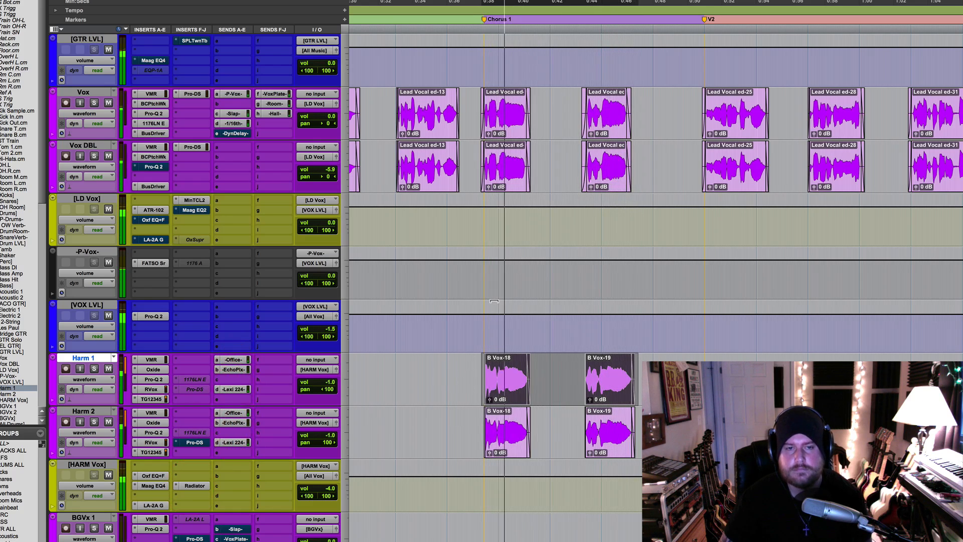
{"action": "key", "text": "space"}
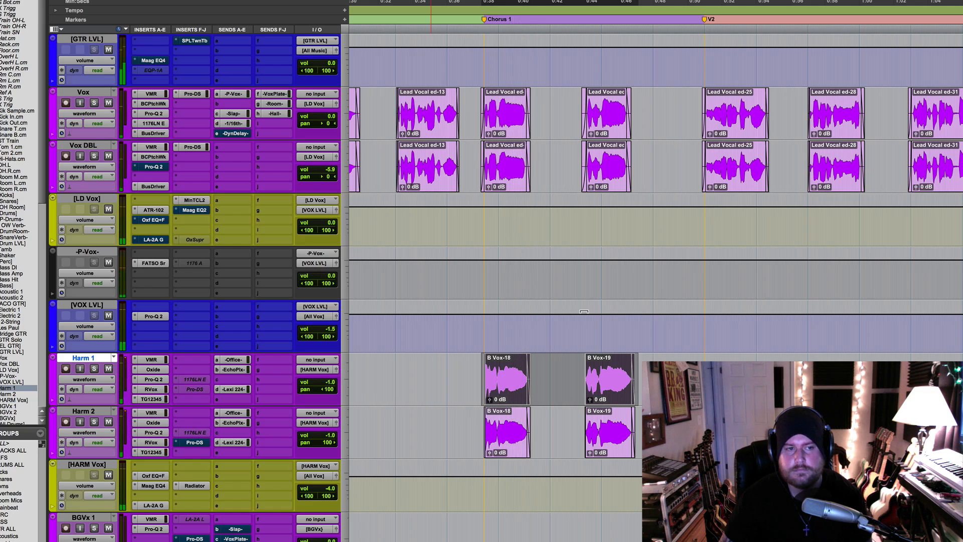